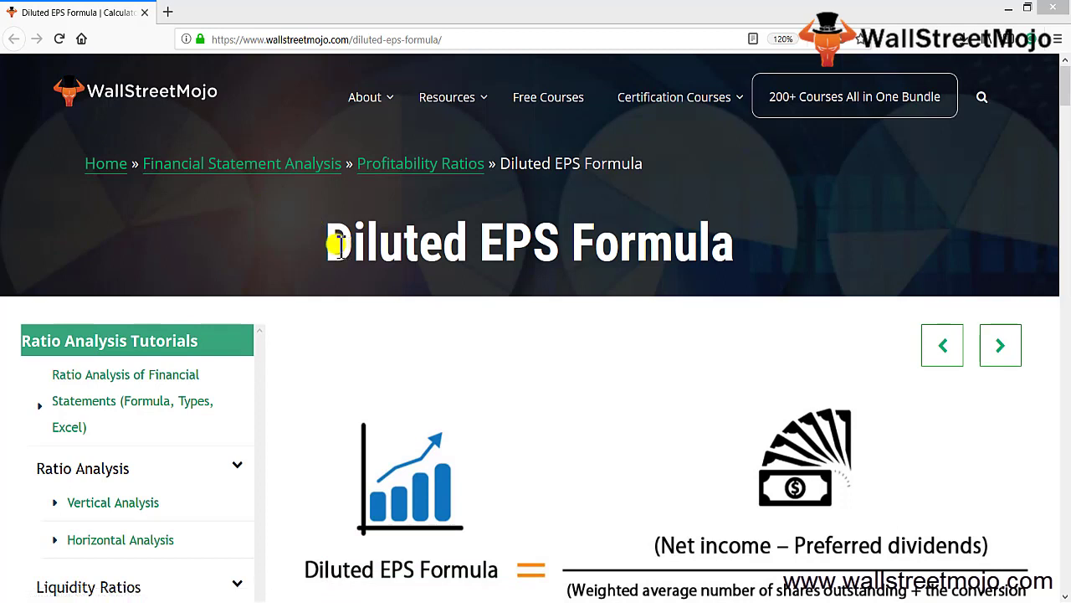
# Highlight the Diluted EPS Formula title and scroll until the whole formula image shows
pyautogui.moveTo(328, 244); pyautogui.dragTo(707, 282)
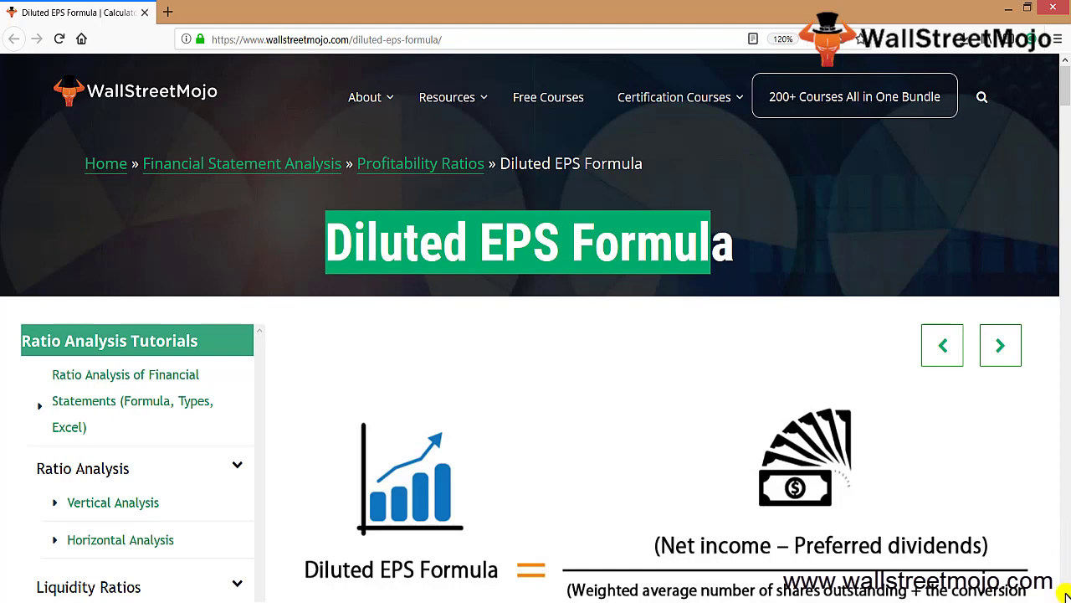
pyautogui.scroll(-2, 1066, 577)
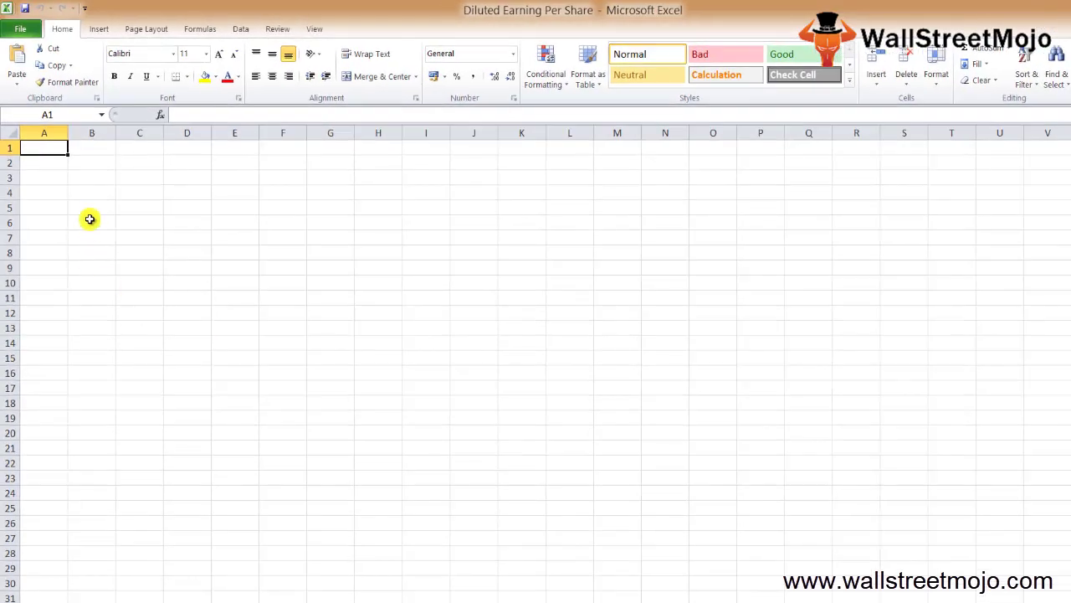
# Enter the label 'Profit' in cell B2 of the Diluted Earning Per Share sheet
pyautogui.click(82, 183)
pyautogui.press('Up')
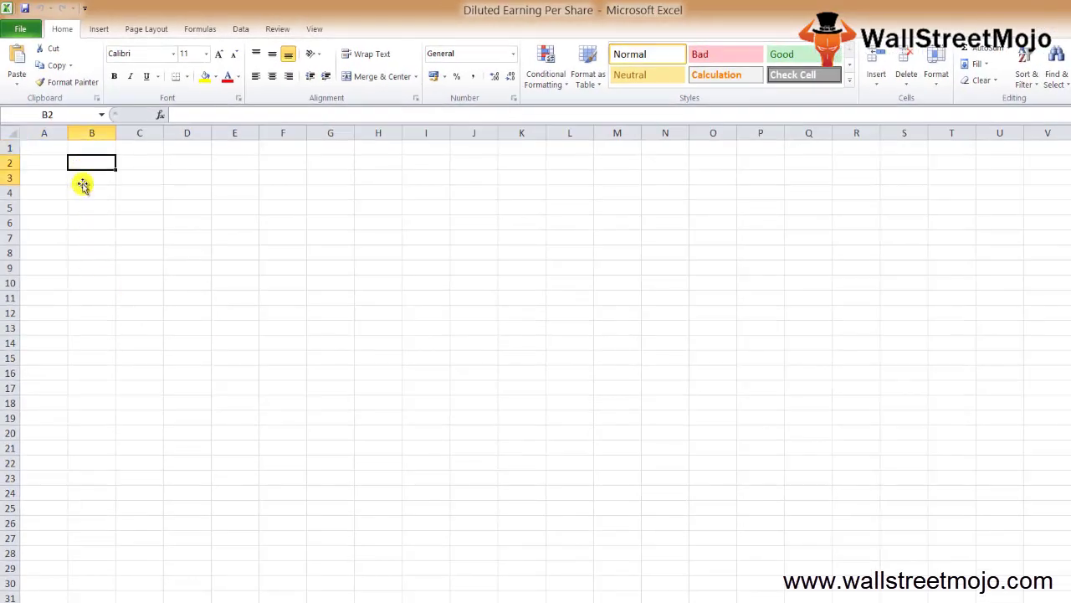
pyautogui.press('Up')
pyautogui.press('Down')
pyautogui.write('Prof')
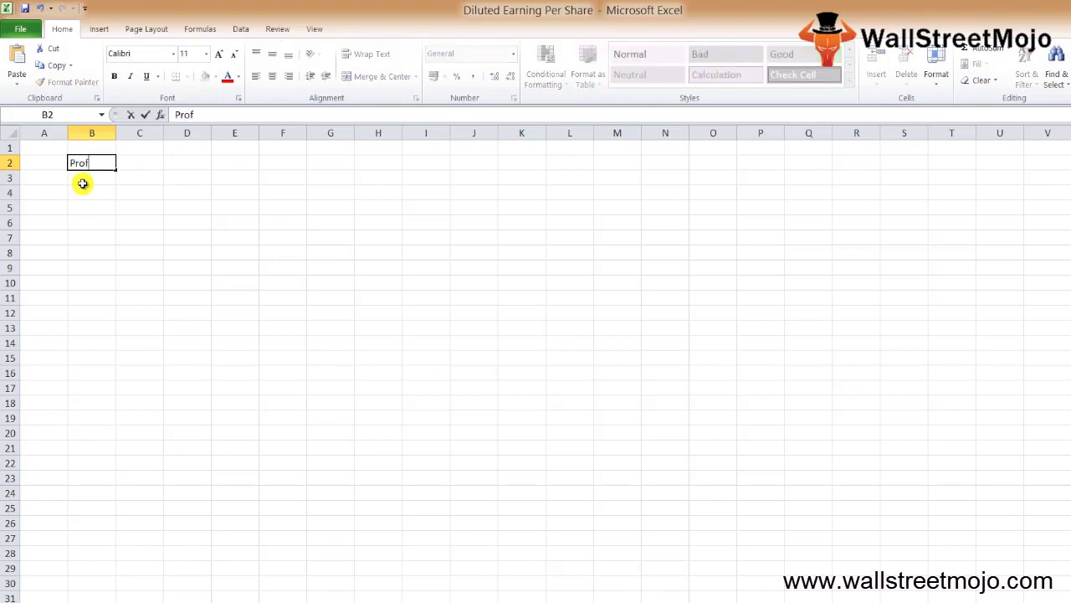
pyautogui.write('it')
pyautogui.press('Return')
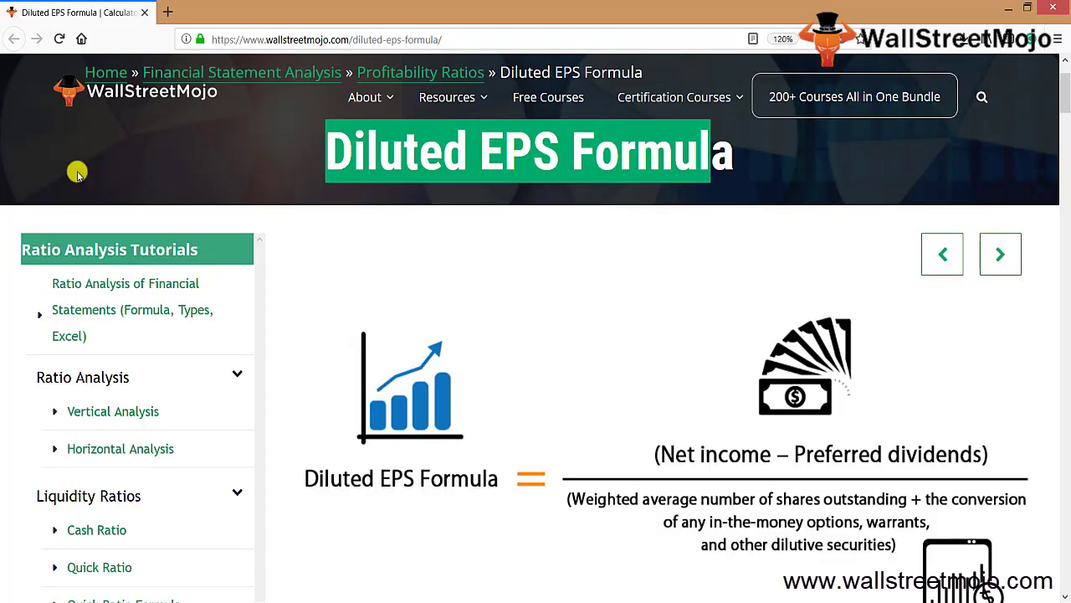
pyautogui.scroll(-1, 76, 174)
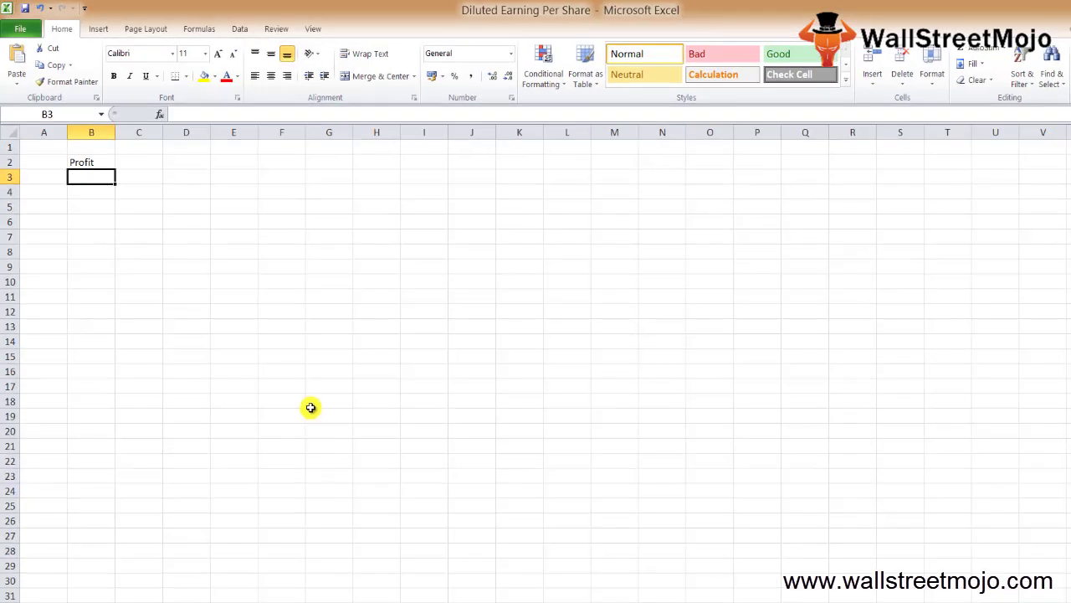
# Replace the Profit label in B2 with the title 'Good Inc'
pyautogui.click(97, 160)
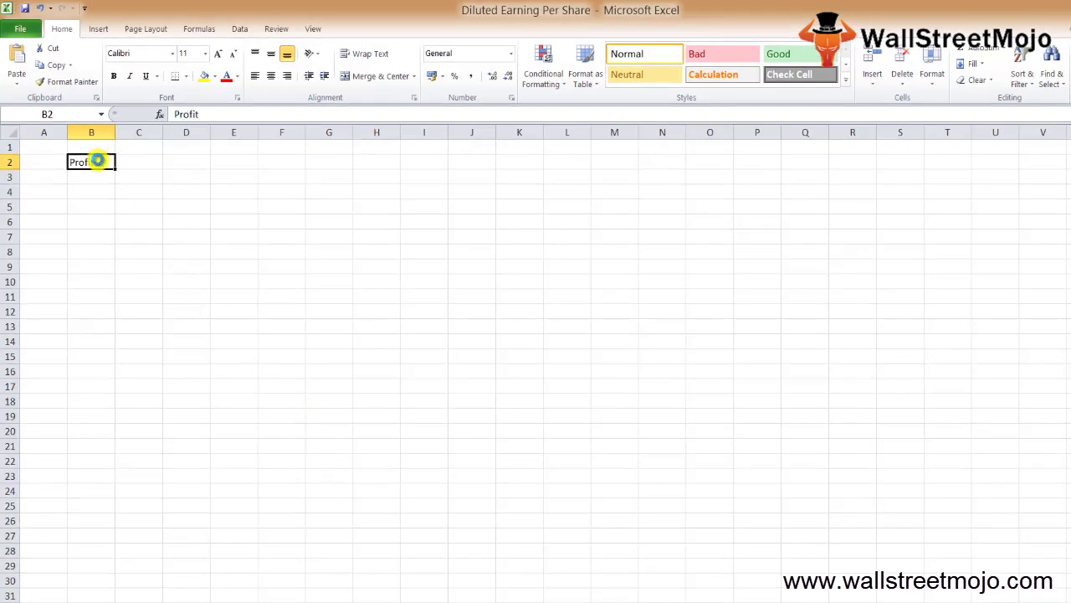
pyautogui.press('Delete')
pyautogui.write('Good Inc')
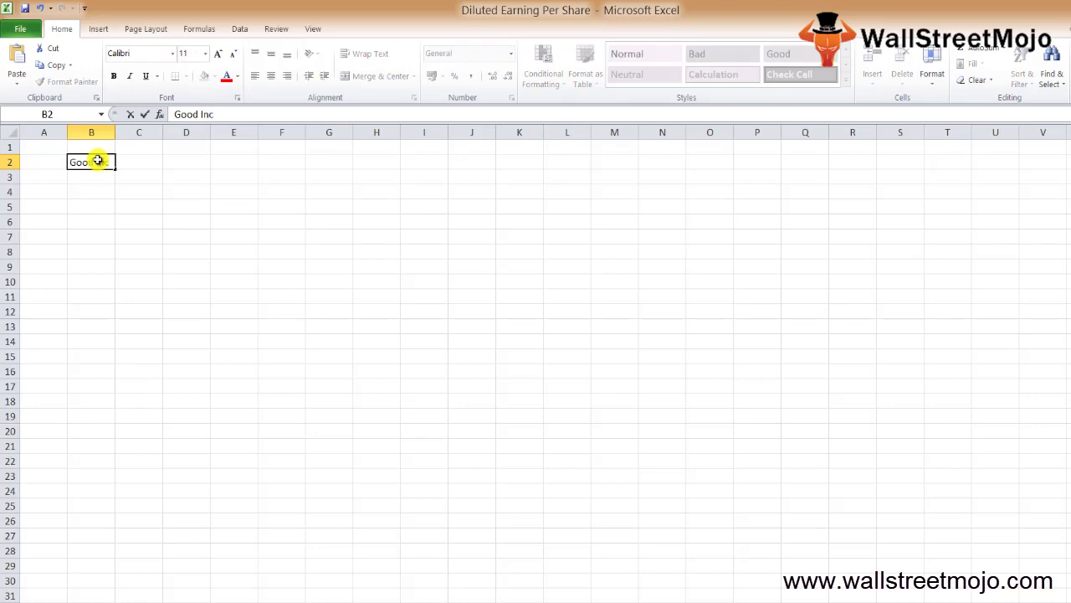
pyautogui.press('Return')
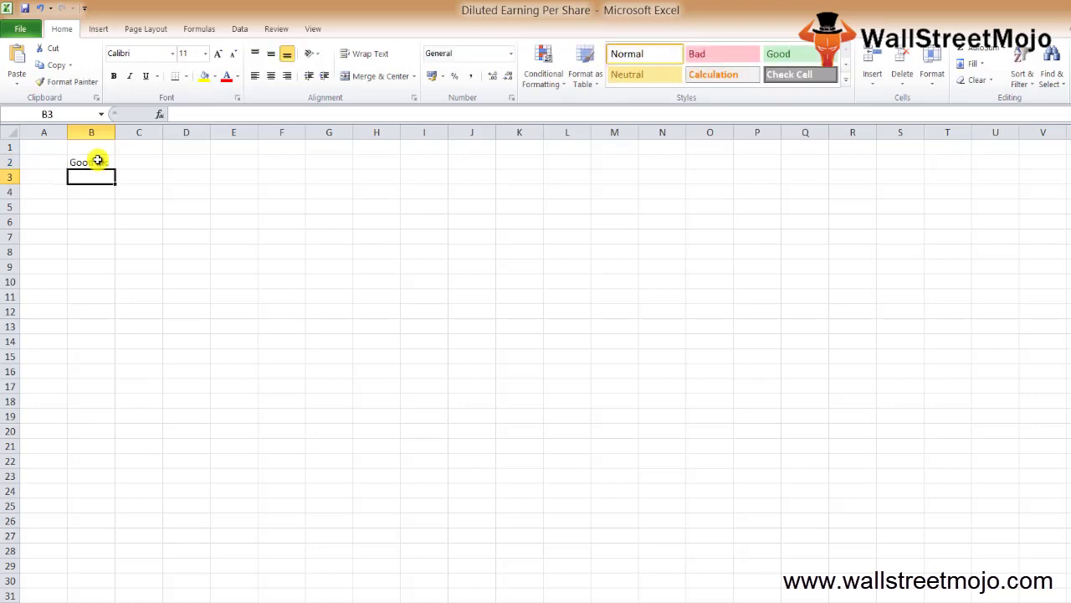
# Add Net Income with value 450000 in row 4 and AutoFit column B
pyautogui.press('Down')
pyautogui.write('N')
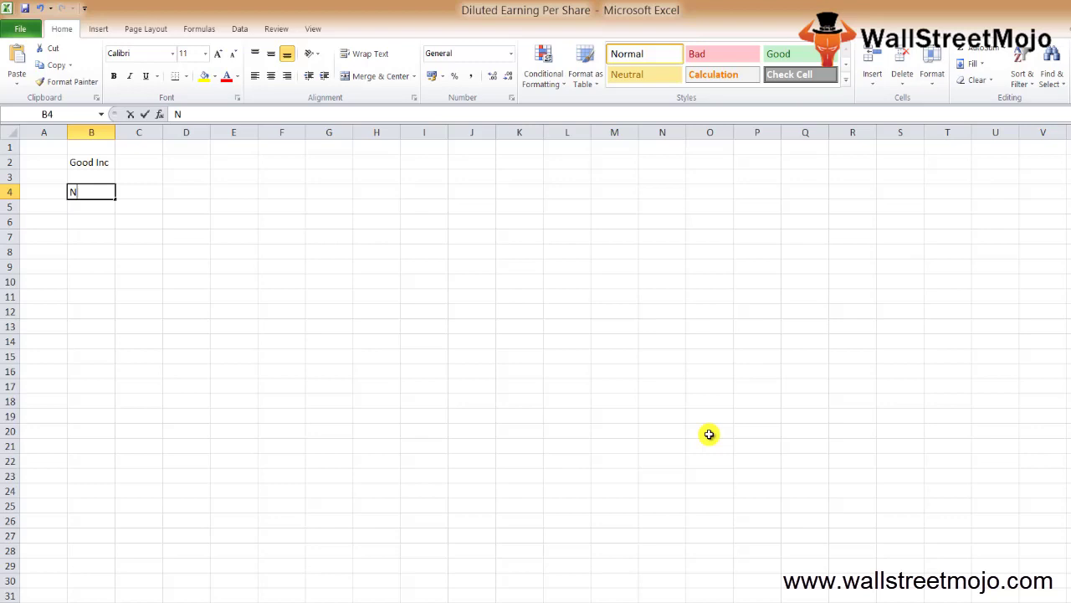
pyautogui.write('et Income')
pyautogui.press('Return')
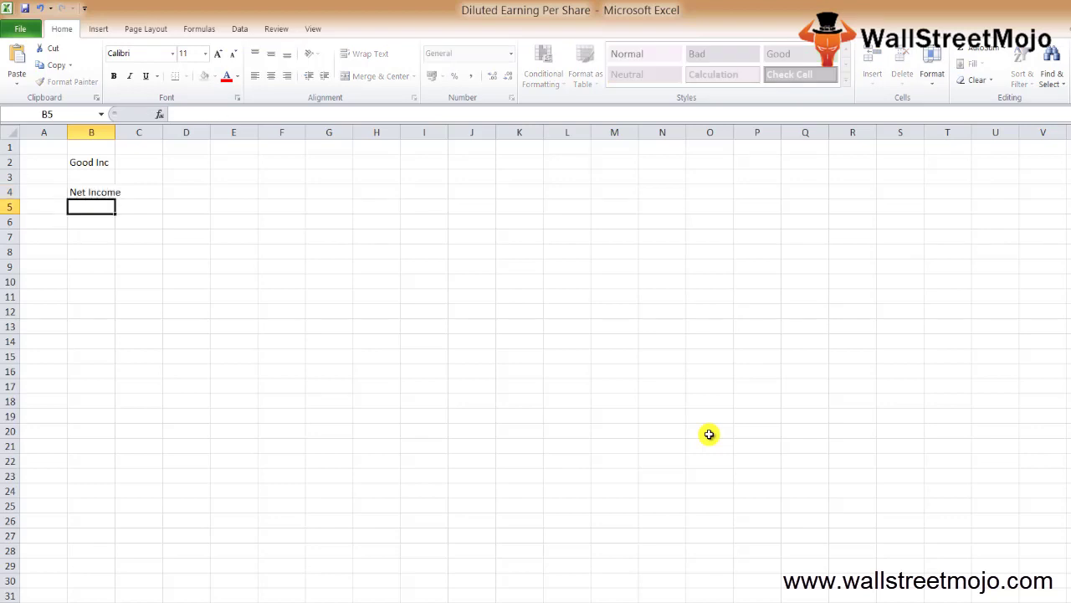
pyautogui.press('Up')
pyautogui.hotkey('alt', 'h')
pyautogui.press('o')
pyautogui.press('i')
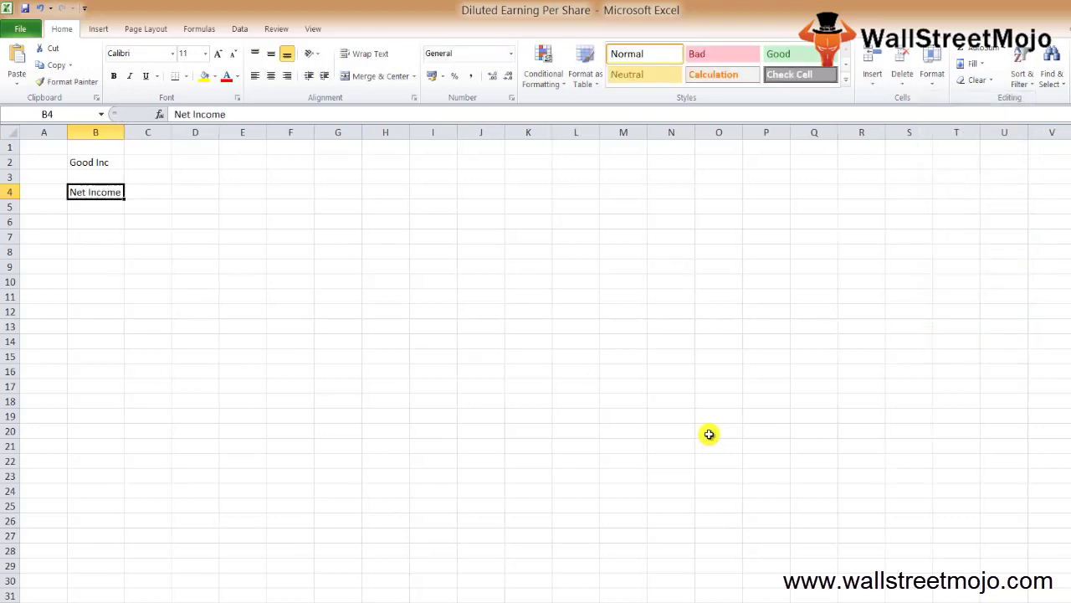
pyautogui.press('Down')
pyautogui.press('Up')
pyautogui.press('Right')
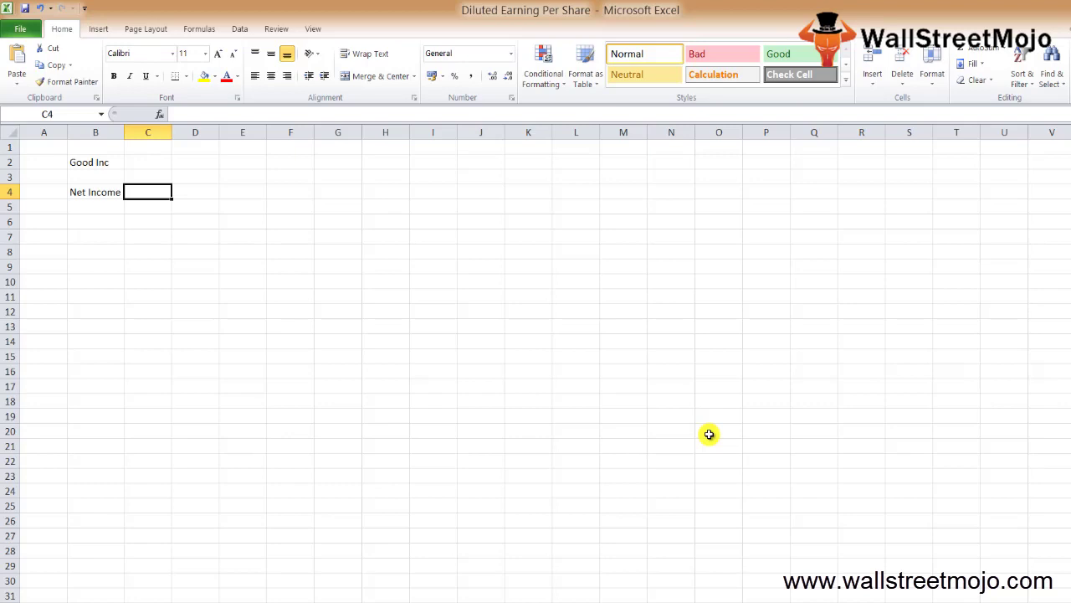
pyautogui.write('45000')
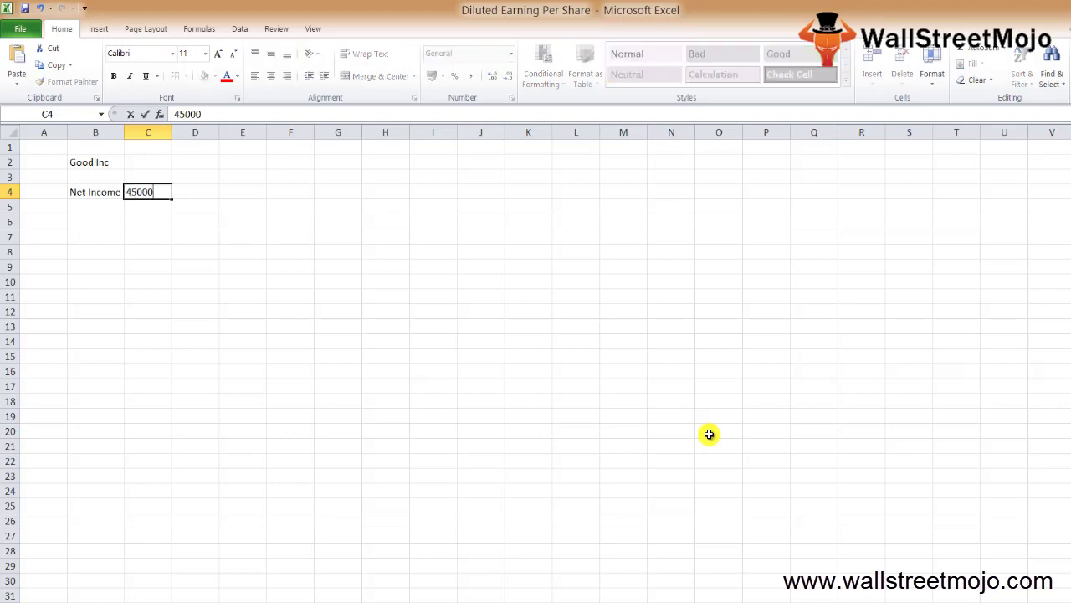
pyautogui.write('0')
pyautogui.press('Return')
# Add the headings 'Particulars' in B3 and '$' in C3
pyautogui.press('Up')
pyautogui.press('Up')
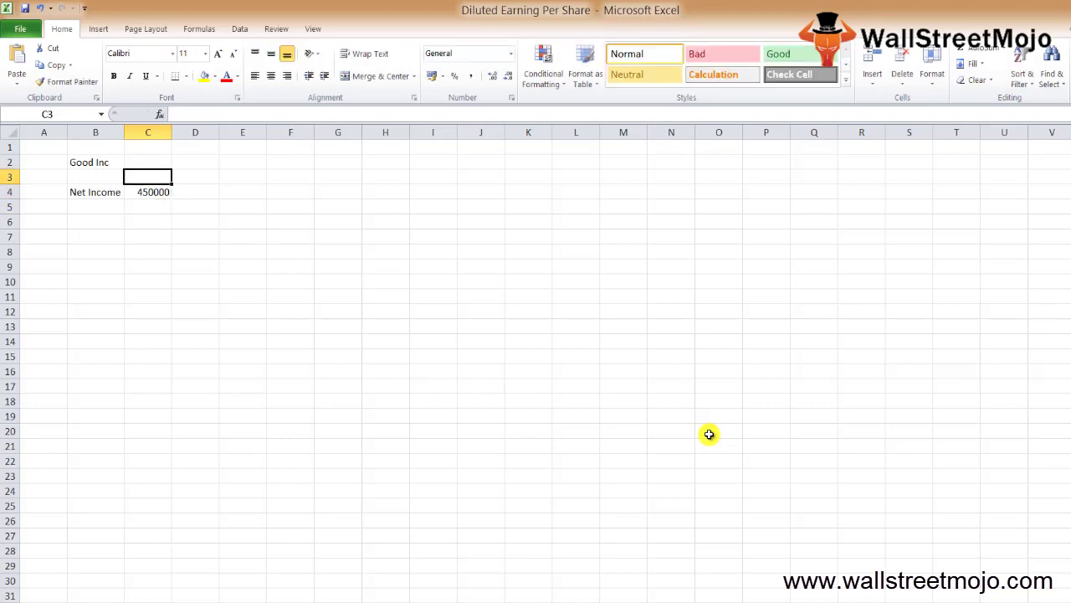
pyautogui.write('$')
pyautogui.press('Return')
pyautogui.press('Left')
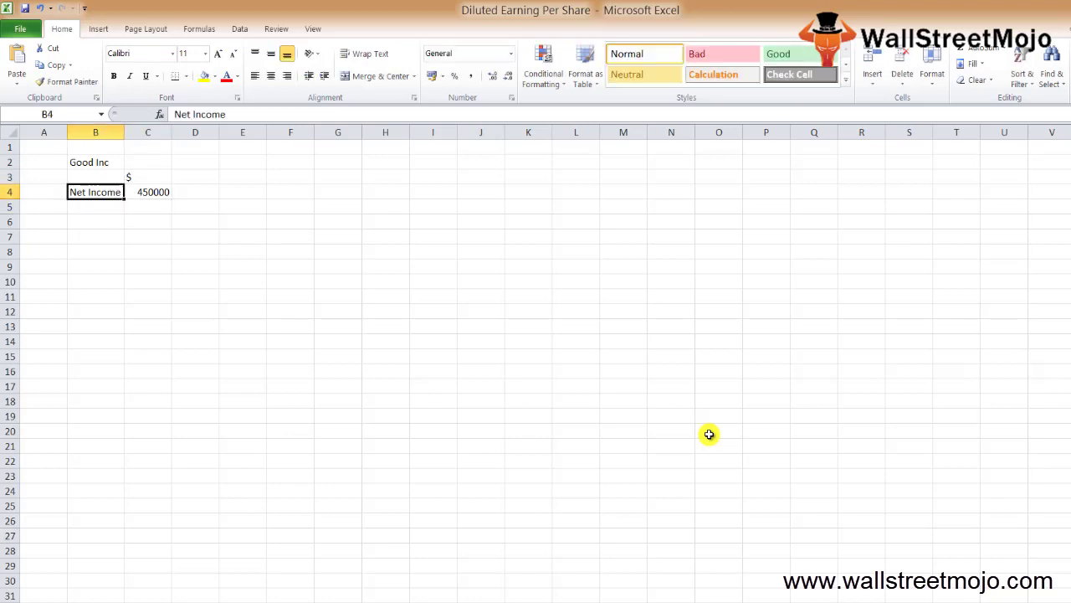
pyautogui.press('Up')
pyautogui.write('Pa')
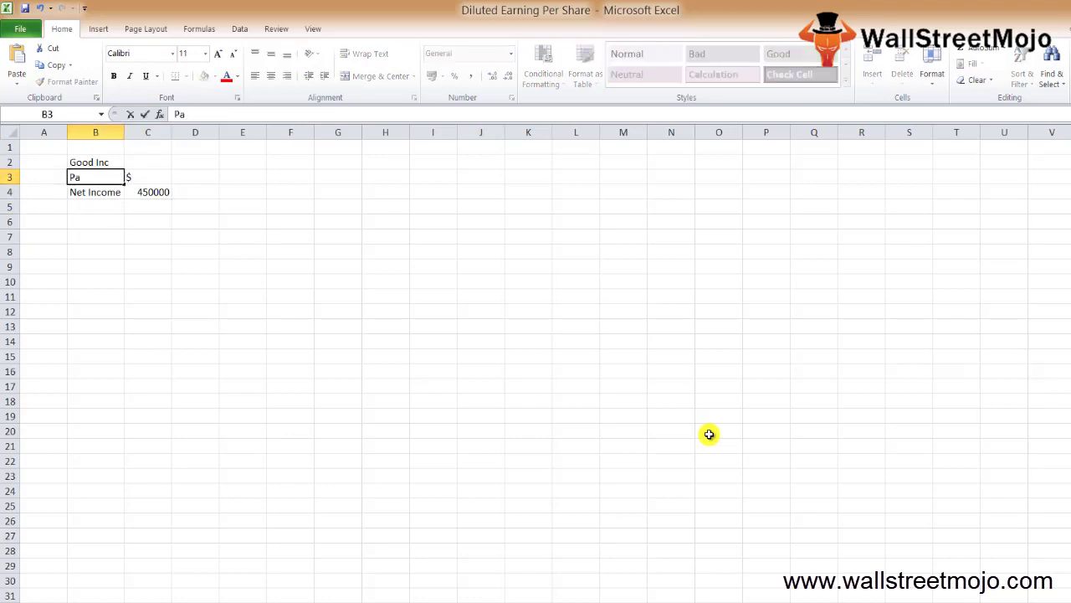
pyautogui.write('rticla')
pyautogui.press('BackSpace')
pyautogui.press('BackSpace')
pyautogui.press('BackSpace')
pyautogui.write('lars')
pyautogui.press('Return')
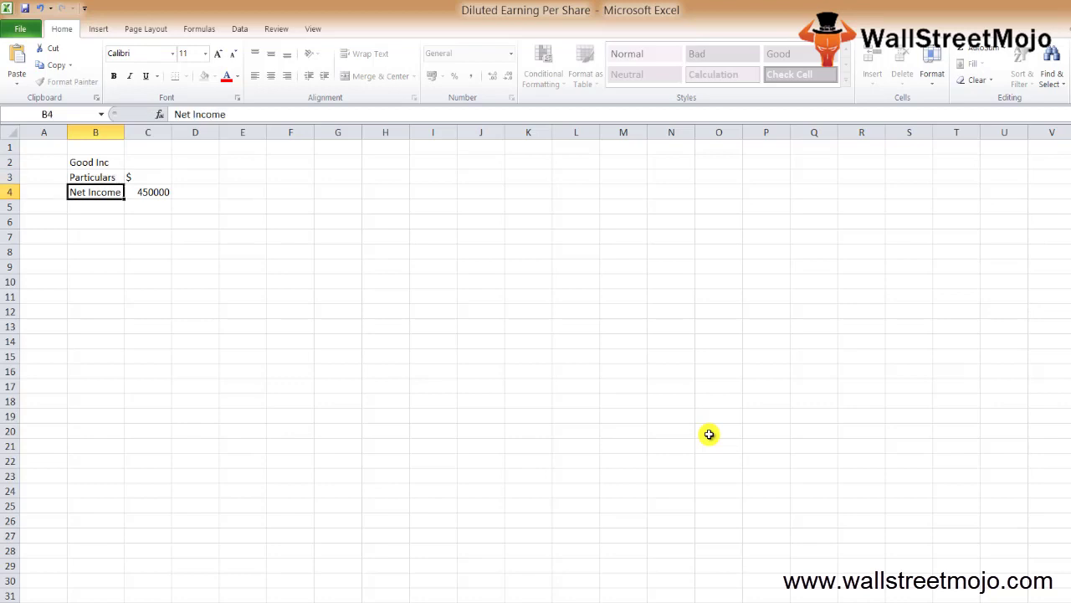
# Enter the label 'Common shares outstanding' in B5
pyautogui.press('Return')
pyautogui.write('COm')
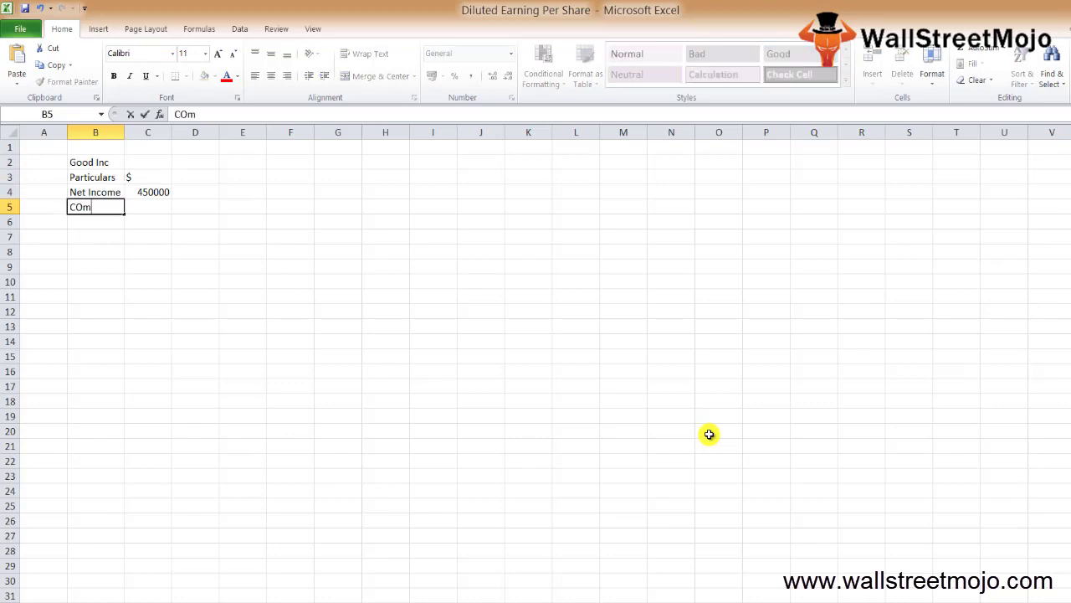
pyautogui.write('m')
pyautogui.press('BackSpace')
pyautogui.press('BackSpace')
pyautogui.press('BackSpace')
pyautogui.write('ommon sh')
pyautogui.write('ares o')
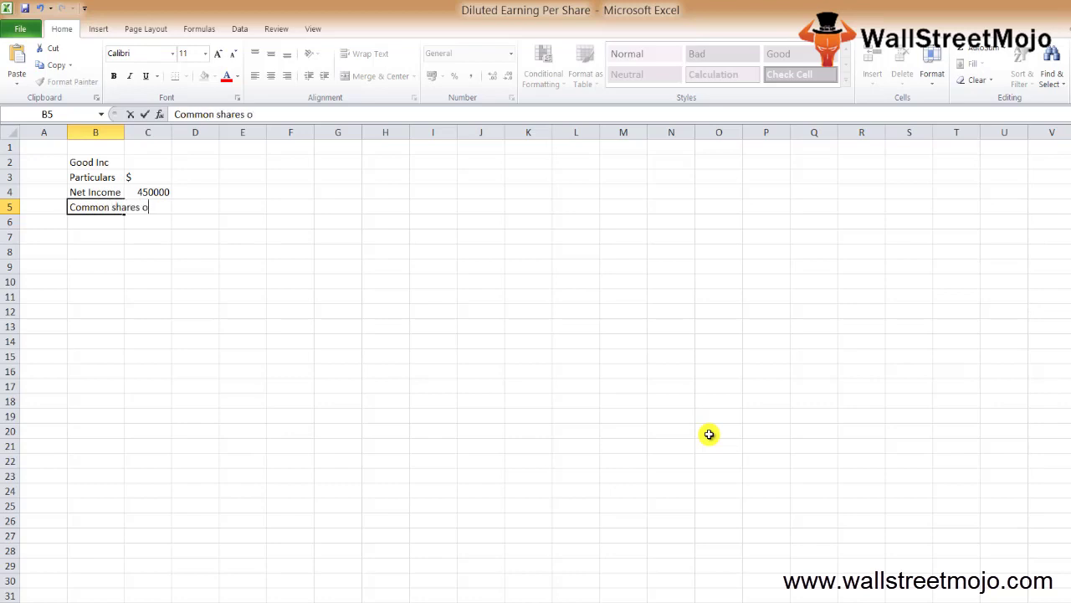
pyautogui.write('utstanding')
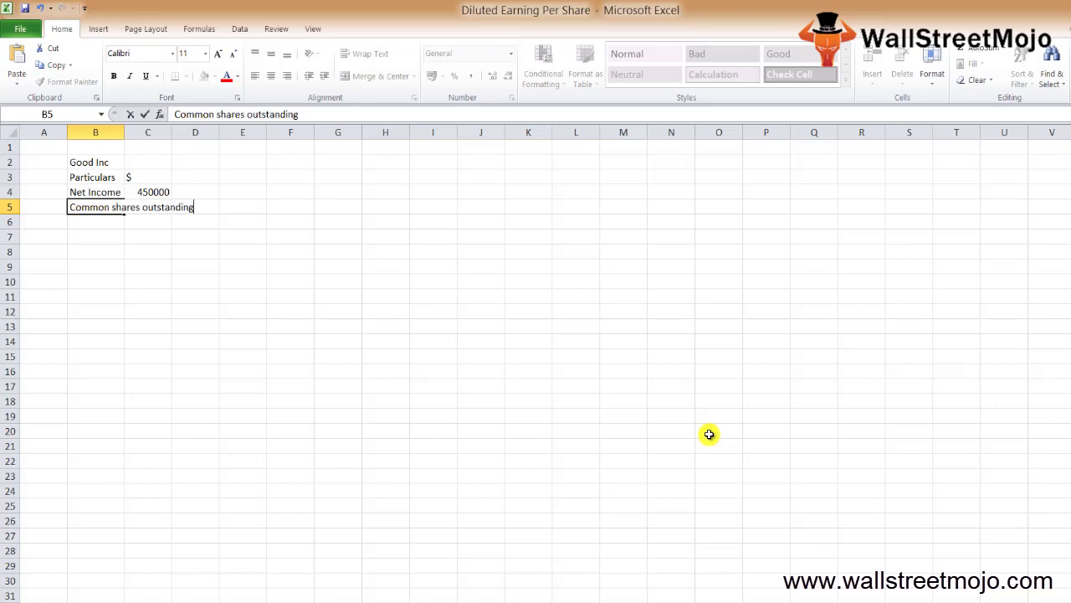
pyautogui.hotkey('ctrl', 'Return')
# AutoFit column B and enter 50000 common shares outstanding in C5
pyautogui.hotkey('alt', 'h')
pyautogui.press('o')
pyautogui.press('i')
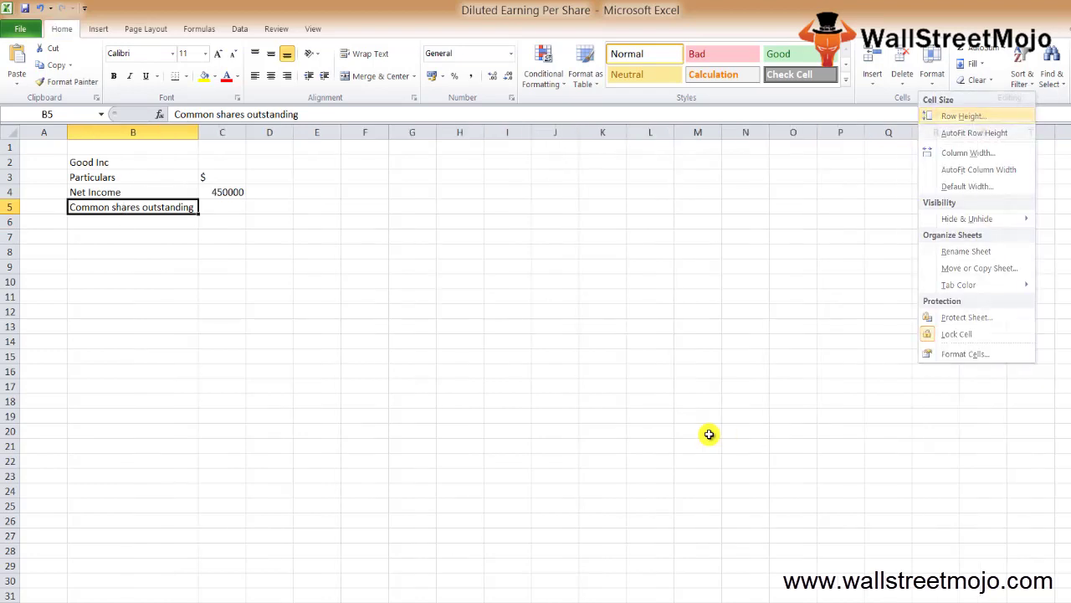
pyautogui.press('Right')
pyautogui.write('50000')
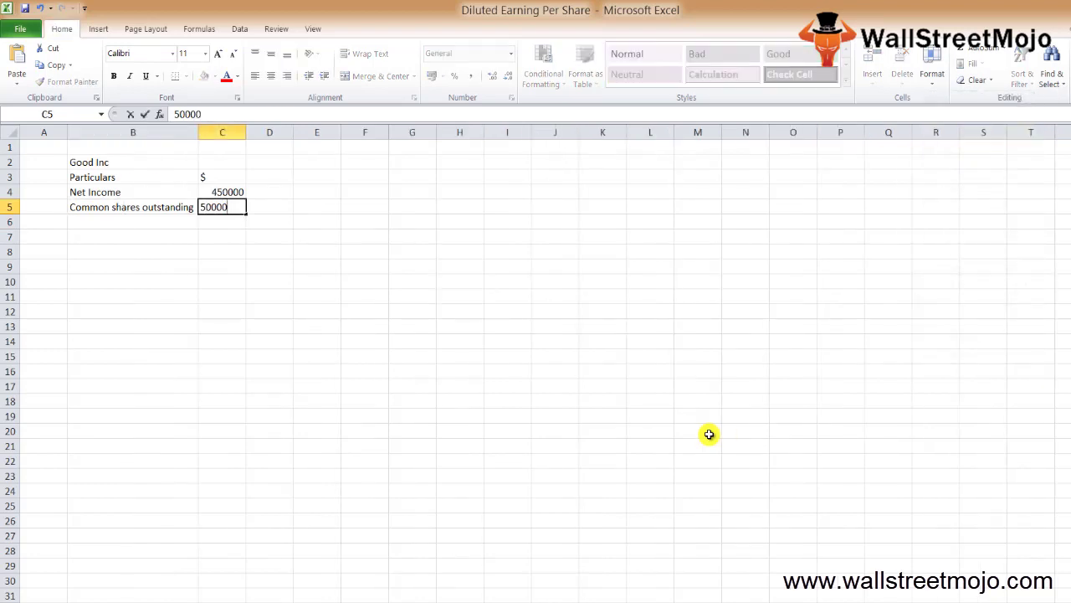
pyautogui.press('Return')
# Add a Preferred stock dividend row with value 50000
pyautogui.write('Preferred')
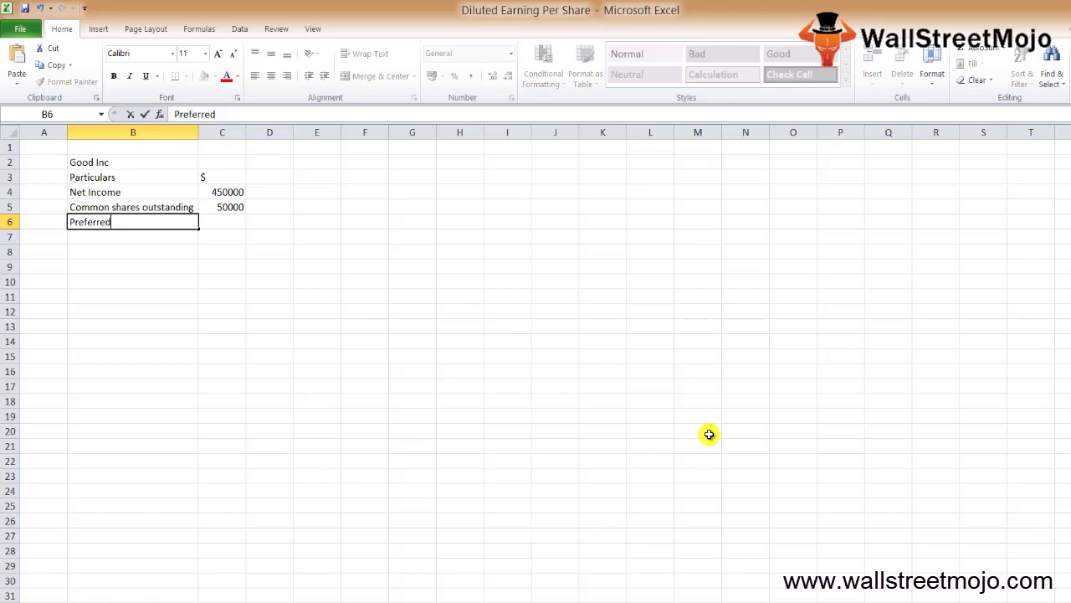
pyautogui.write(' stock div')
pyautogui.write('idend')
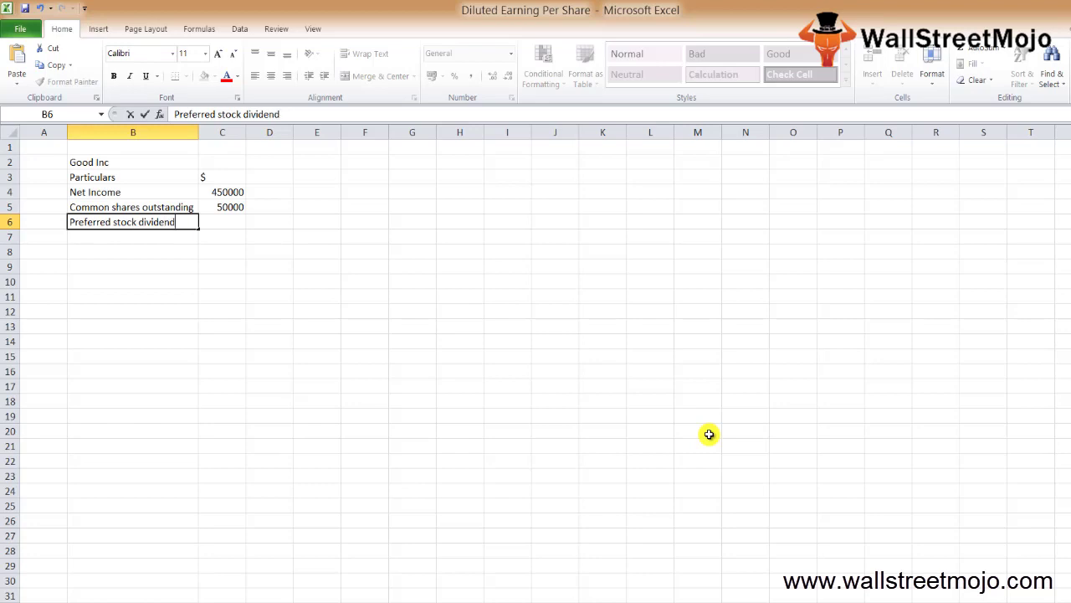
pyautogui.press('Tab')
pyautogui.write('5')
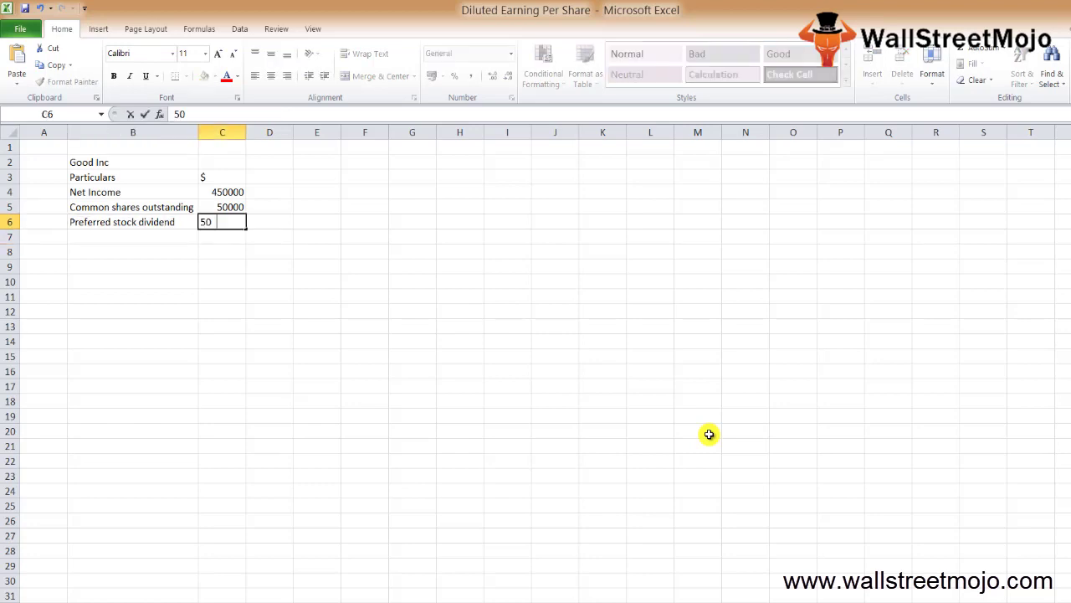
pyautogui.write('000')
pyautogui.press('Return')
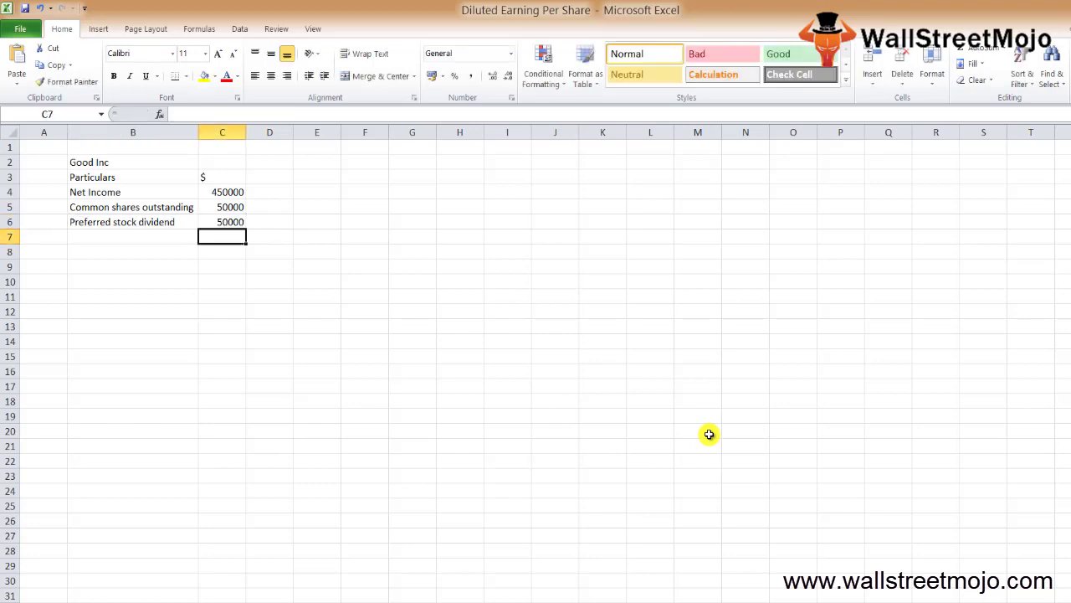
# Type the employee stock options label in the next row of column B
pyautogui.press('Left')
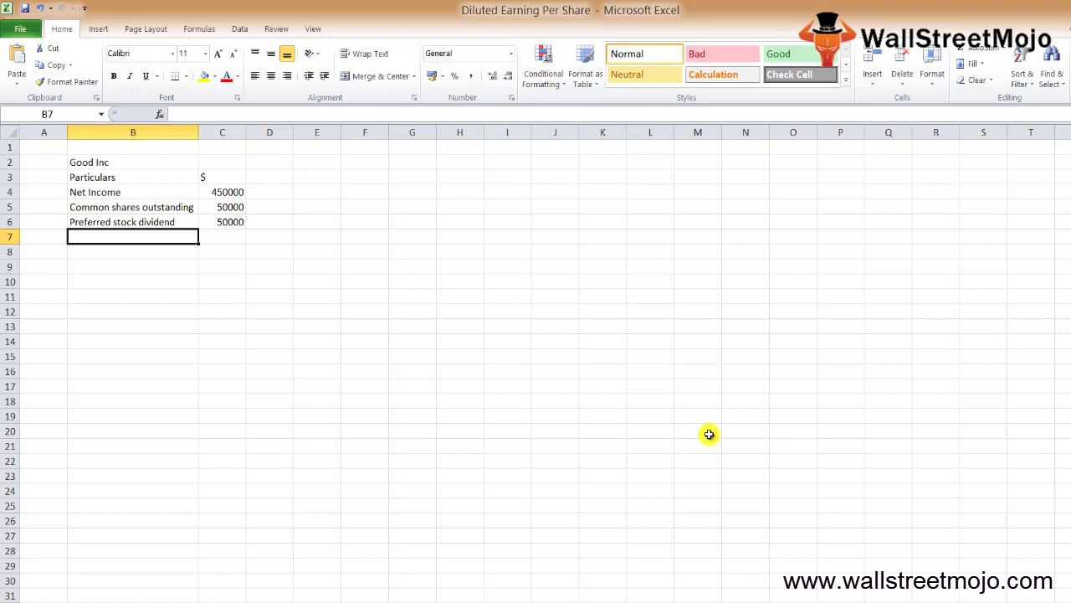
pyautogui.write('Une')
pyautogui.write('d')
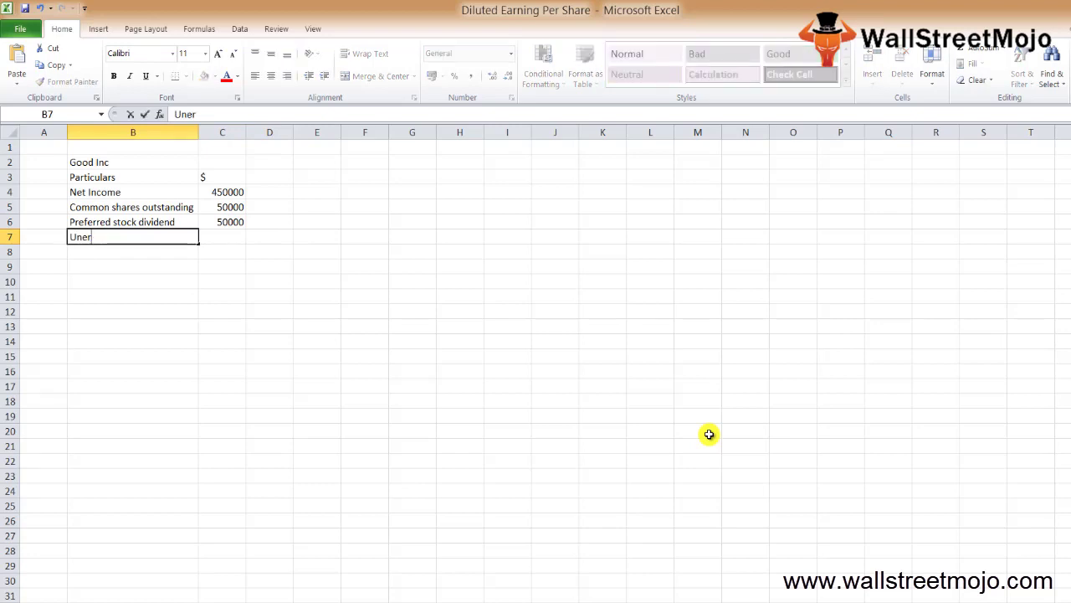
pyautogui.press('BackSpace')
pyautogui.write('c')
pyautogui.press('BackSpace')
pyautogui.write('x')
pyautogui.write('ercided empl')
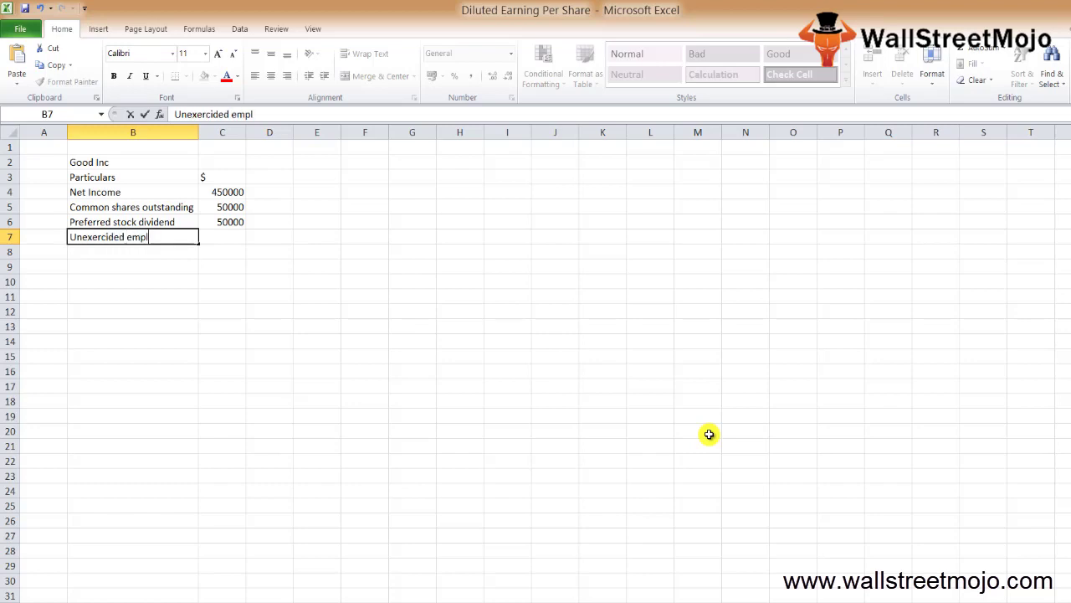
pyautogui.write('oyee')
pyautogui.write(' sro')
pyautogui.press('BackSpace')
pyautogui.write('ro')
pyautogui.press('BackSpace')
pyautogui.press('BackSpace')
pyautogui.write('tock')
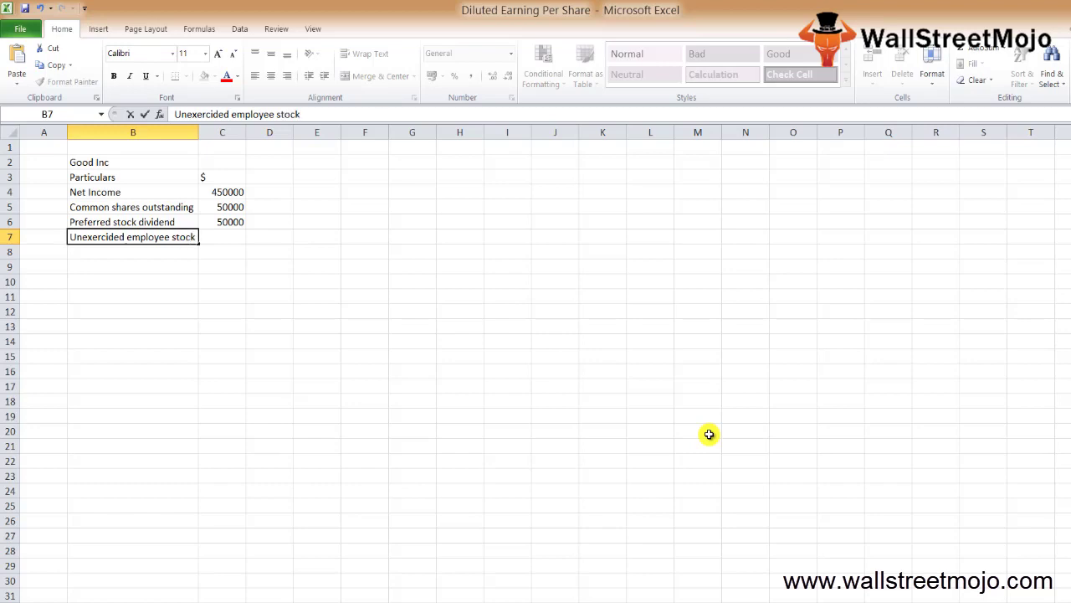
pyautogui.write(' op')
pyautogui.write('tions')
pyautogui.press('Return')
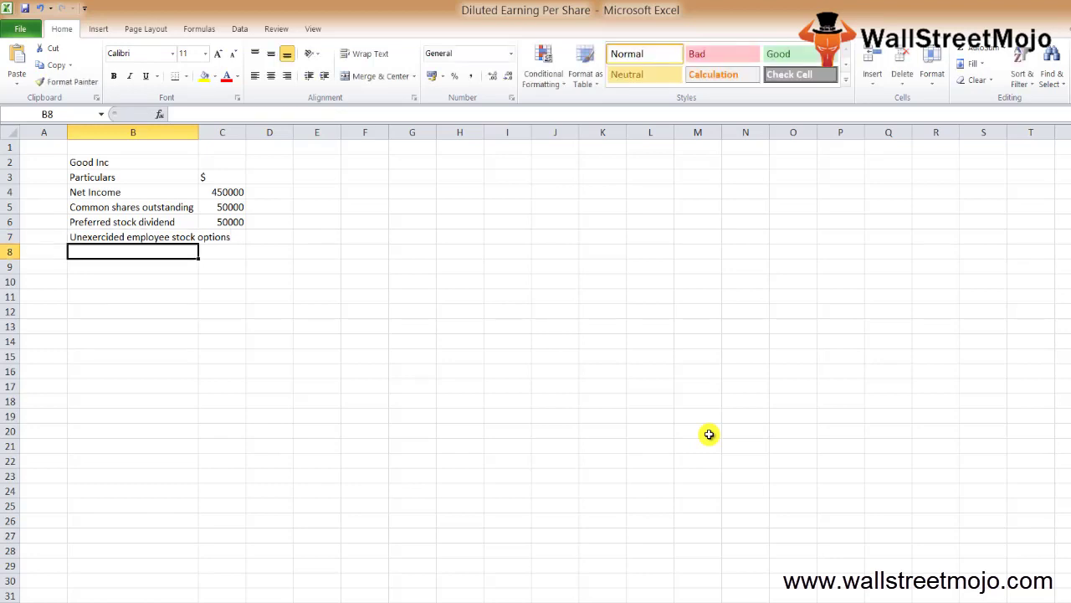
# AutoFit column B and enter 5000 as the employee stock options value
pyautogui.press('Up')
pyautogui.hotkey('alt', 'h')
pyautogui.press('o')
pyautogui.press('i')
pyautogui.press('Right')
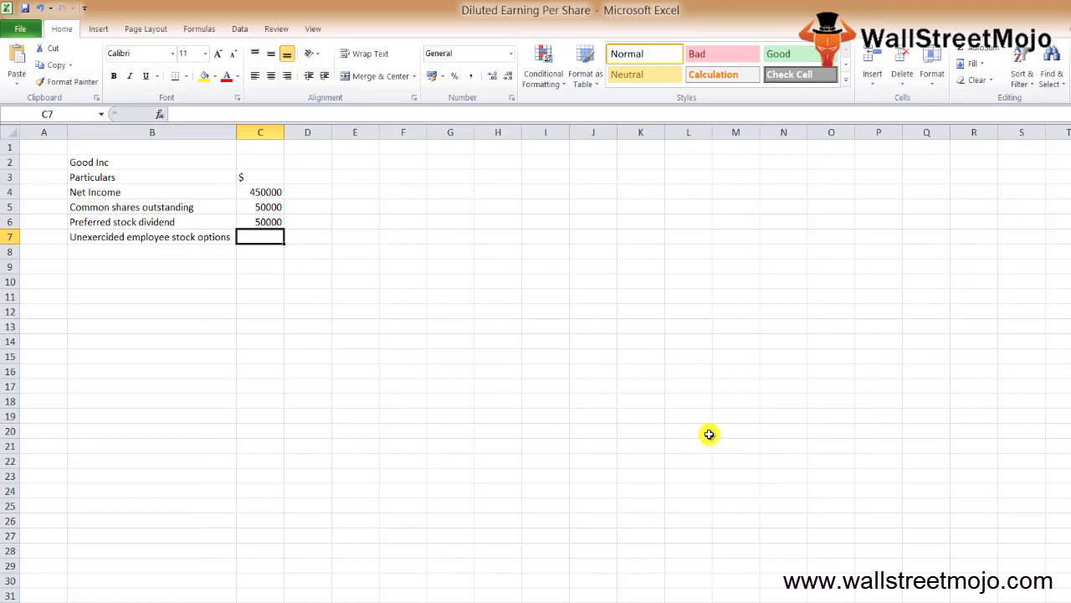
pyautogui.write('5000')
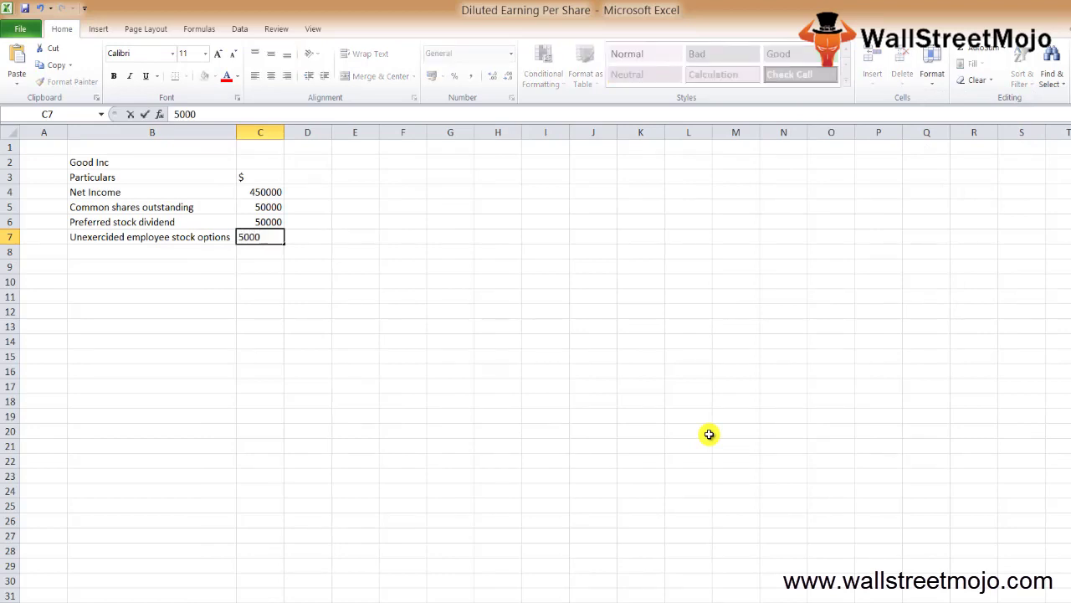
pyautogui.press('Return')
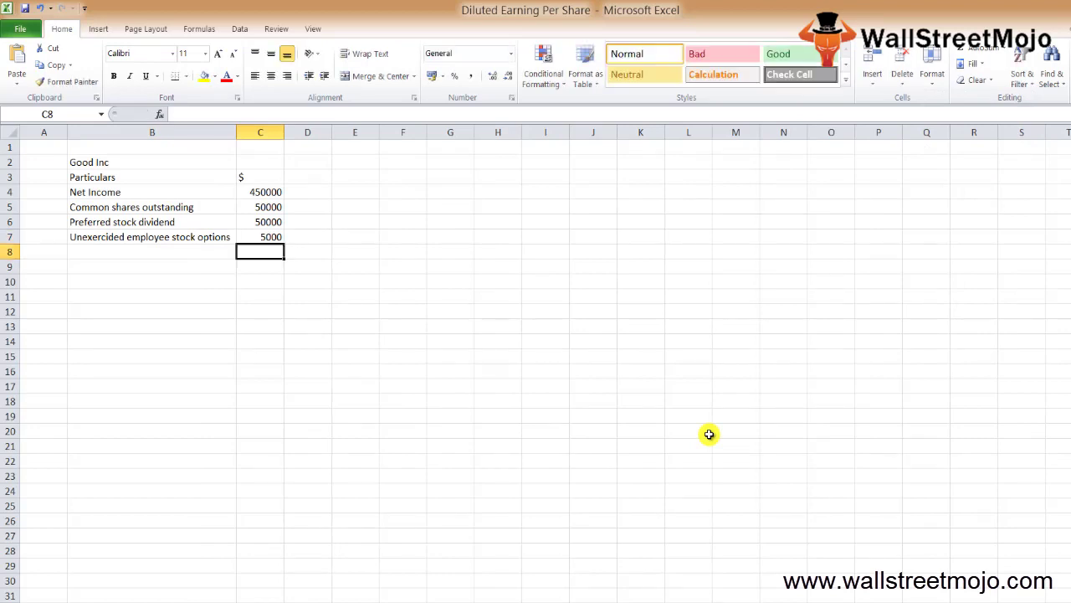
# Correct the misspelled 'Unexercided' word in the stock options label
pyautogui.press('Left')
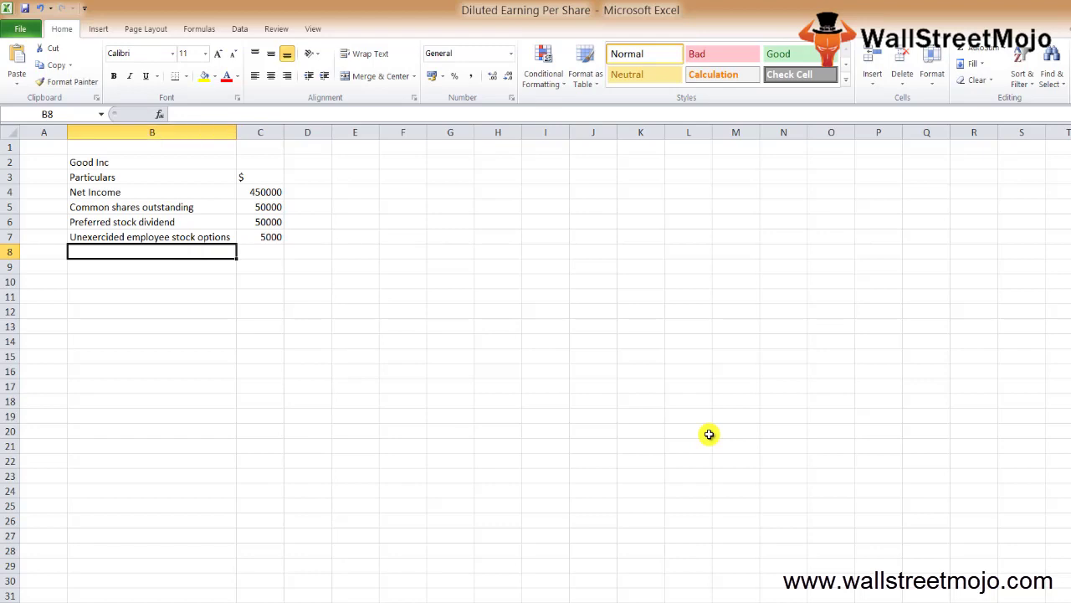
pyautogui.press('Up')
pyautogui.press('F2')
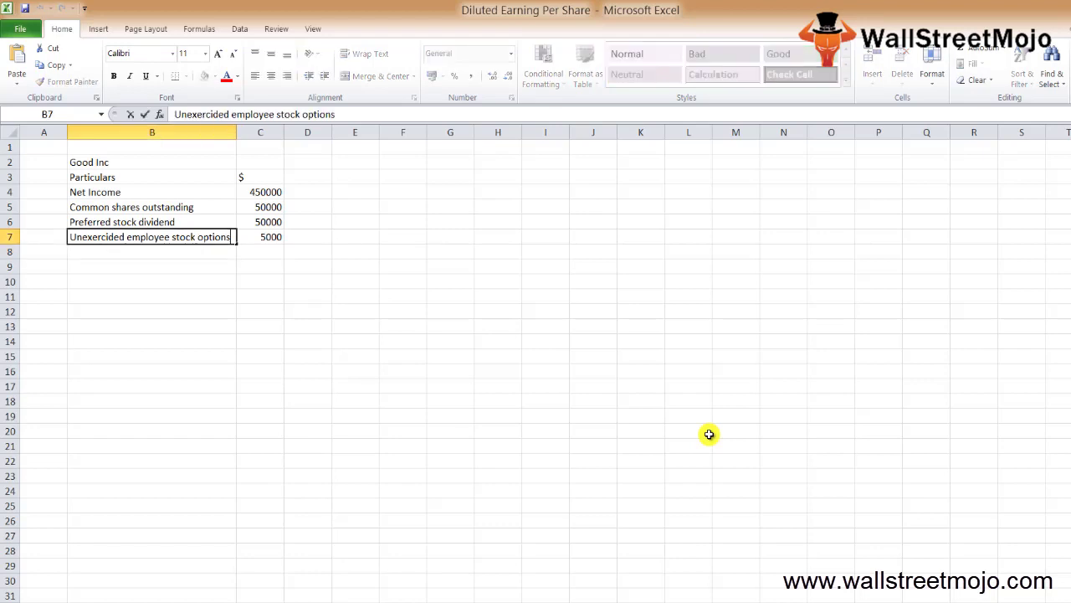
pyautogui.hotkey('ctrl', 'Left')
pyautogui.hotkey('ctrl', 'Left')
pyautogui.hotkey('ctrl', 'Left')
pyautogui.press('Left')
pyautogui.press('BackSpace')
pyautogui.press('BackSpace')
pyautogui.press('BackSpace')
pyautogui.press('BackSpace')
pyautogui.press('BackSpace')
pyautogui.press('BackSpace')
pyautogui.press('BackSpace')
pyautogui.press('BackSpace')
pyautogui.press('Return')
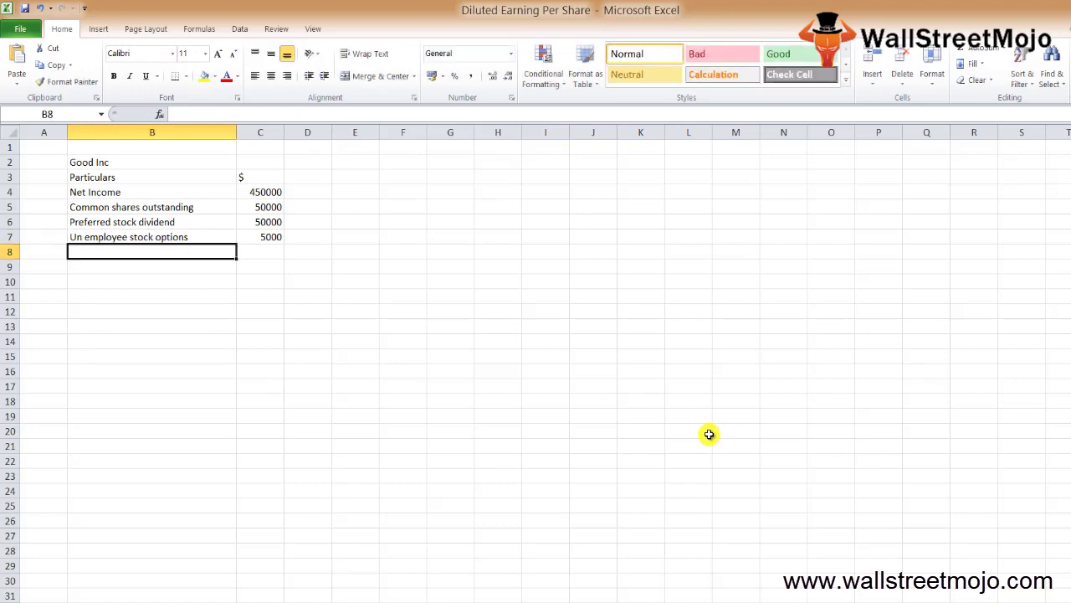
# Add a Convertible preferred stocks row with value 23000
pyautogui.write('Conv')
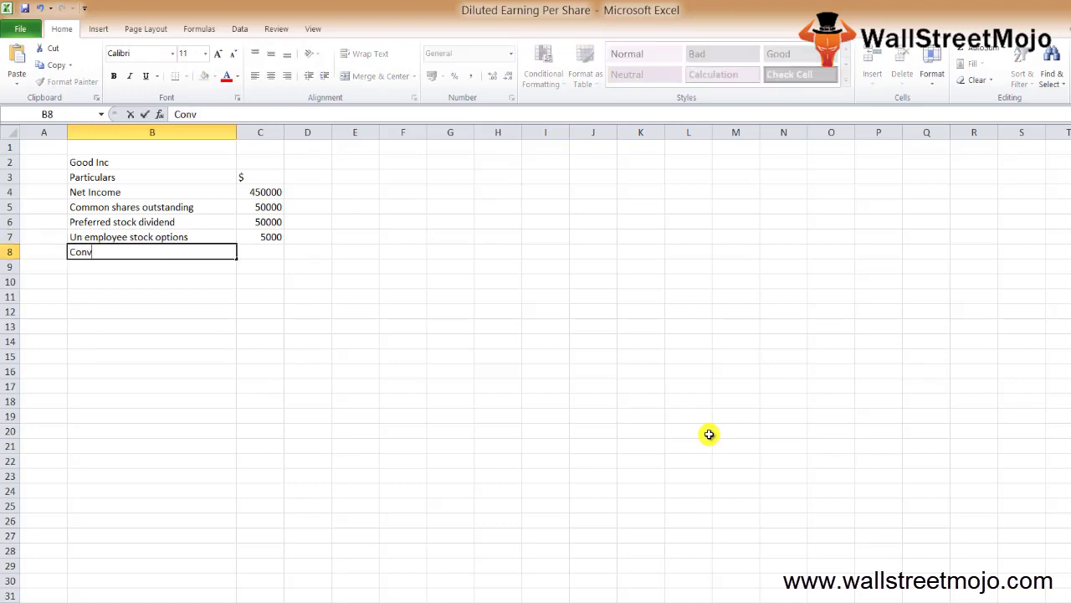
pyautogui.write('ertible ')
pyautogui.write('preferre')
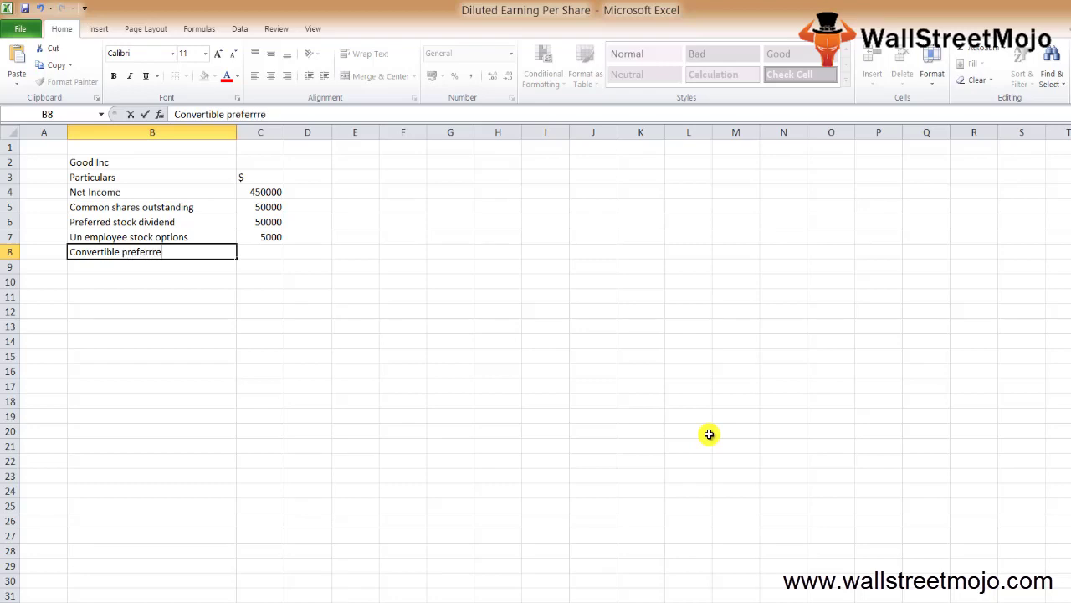
pyautogui.write('d stocks')
pyautogui.press('Tab')
pyautogui.write('23')
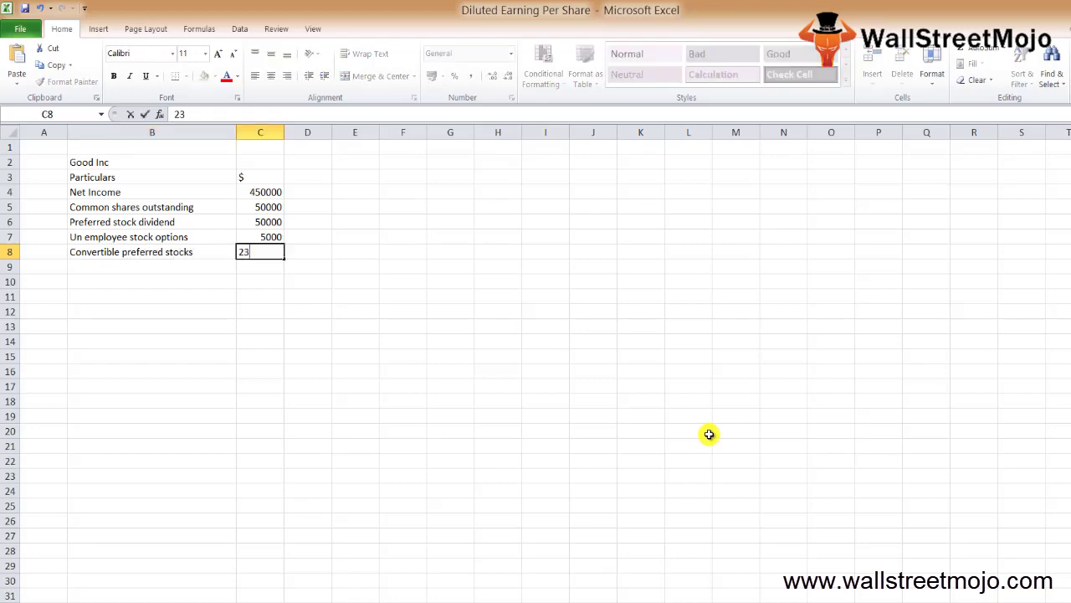
pyautogui.write('000')
pyautogui.press('Return')
pyautogui.press('Left')
# Add a warrants row with value 2000
pyautogui.press('Down')
pyautogui.write('wa')
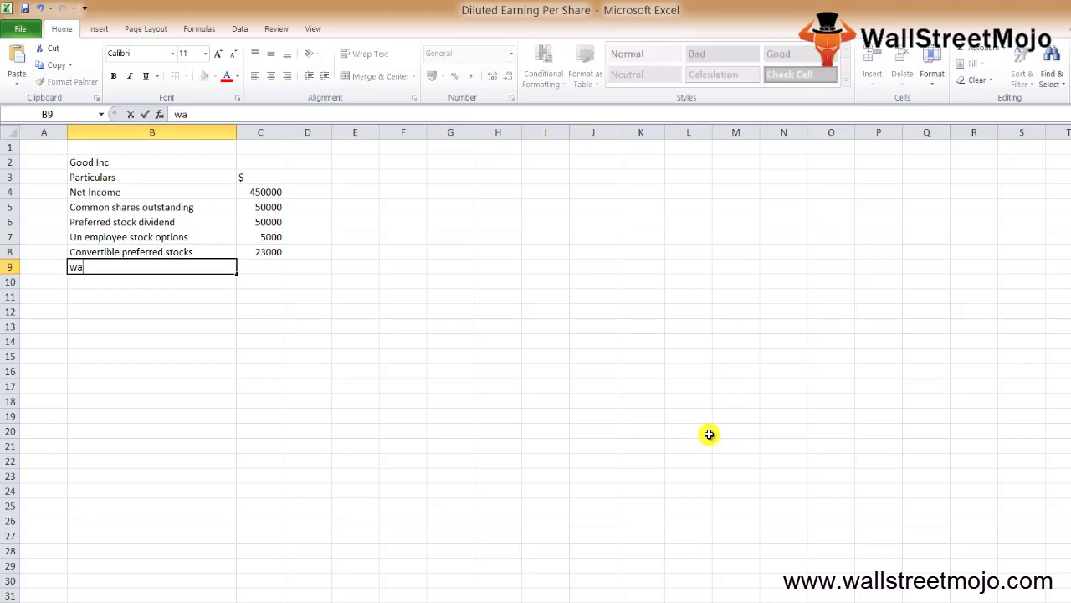
pyautogui.write('rrants')
pyautogui.press('Return')
pyautogui.press('Up')
pyautogui.press('Right')
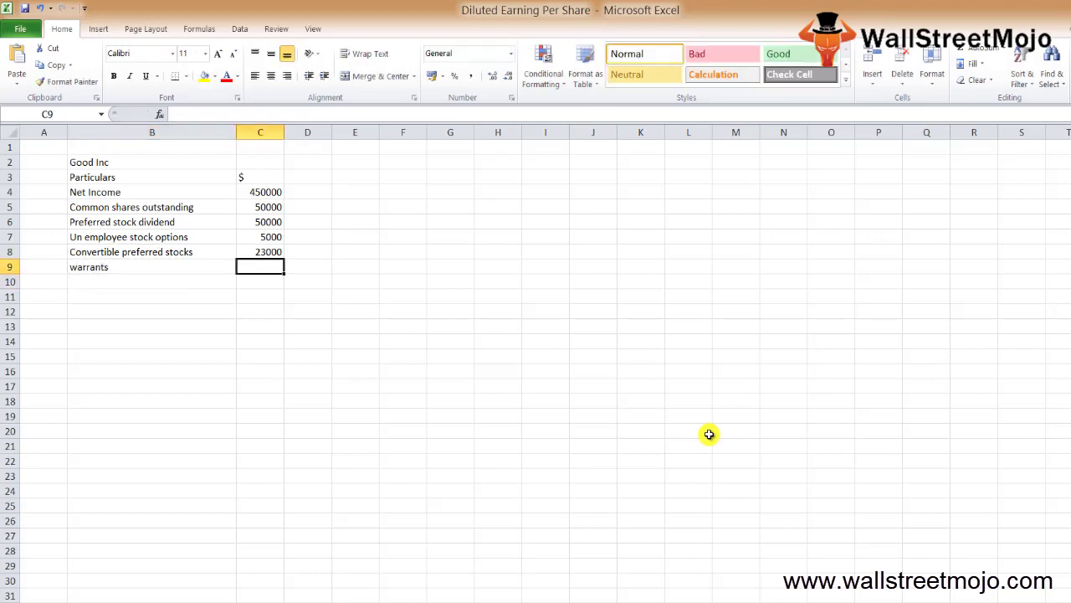
pyautogui.write('2000')
pyautogui.press('Return')
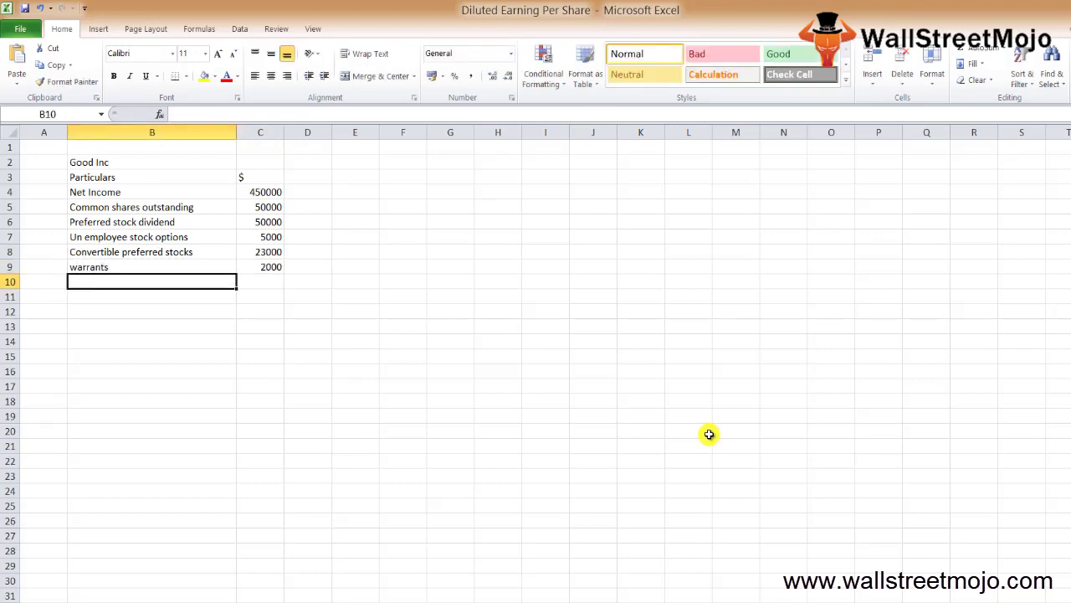
pyautogui.press('Left')
# Add the heading 'Calculate The DEPS' in B12
pyautogui.press('Down')
pyautogui.press('Down')
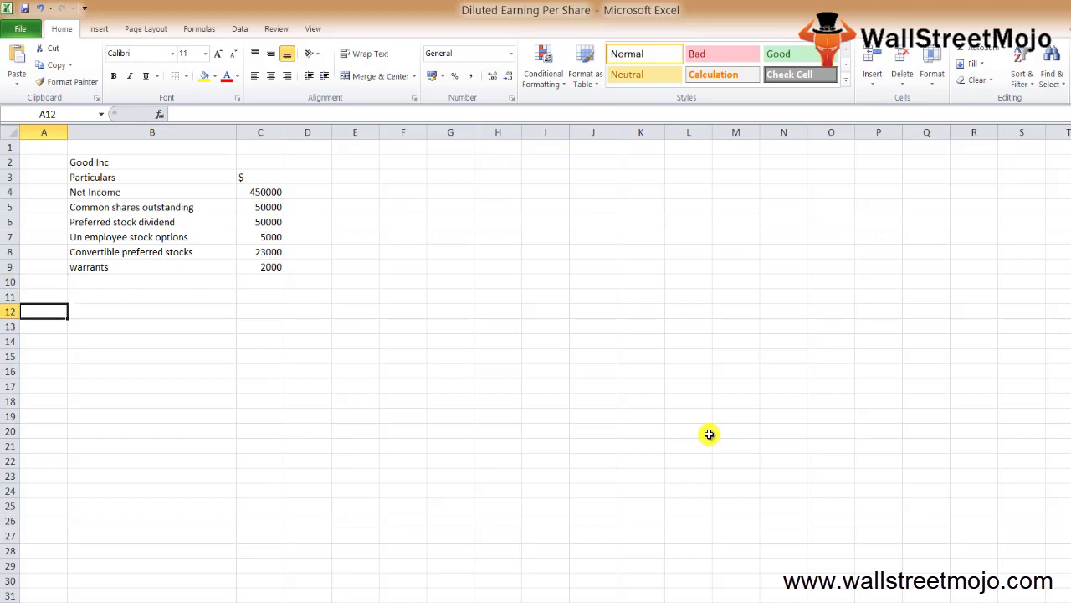
pyautogui.press('Right')
pyautogui.write('Calculat')
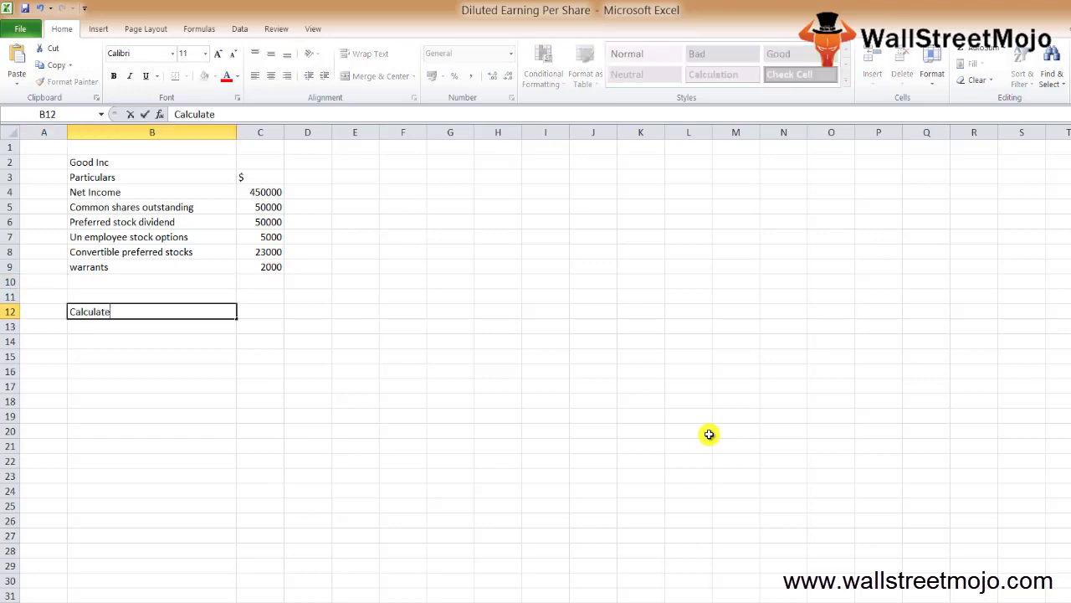
pyautogui.write('e The DP')
pyautogui.press('BackSpace')
pyautogui.write('EP')
pyautogui.write('S')
pyautogui.press('Return')
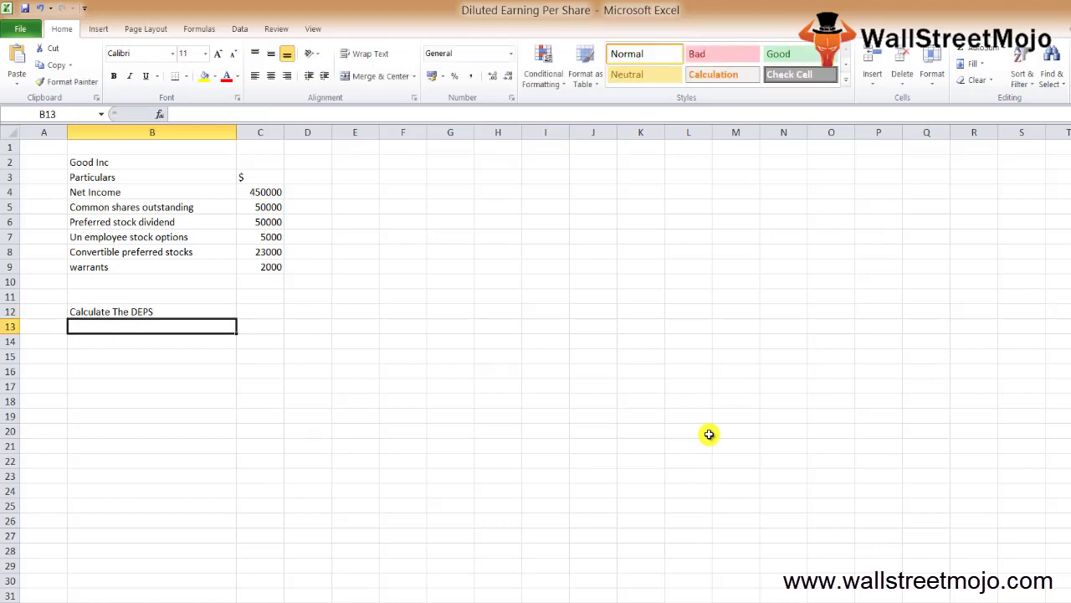
pyautogui.press('Down')
pyautogui.press('Up')
pyautogui.press('Up')
pyautogui.press('Up')
pyautogui.press('Up')
pyautogui.press('Up')
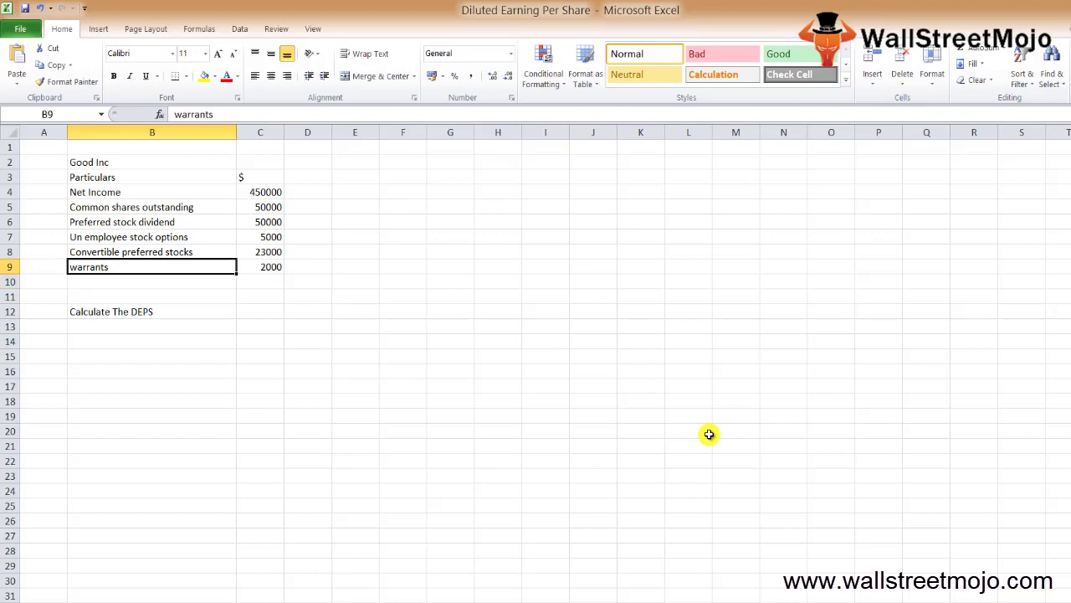
pyautogui.press('Down')
pyautogui.press('Down')
pyautogui.press('Down')
pyautogui.press('Down')
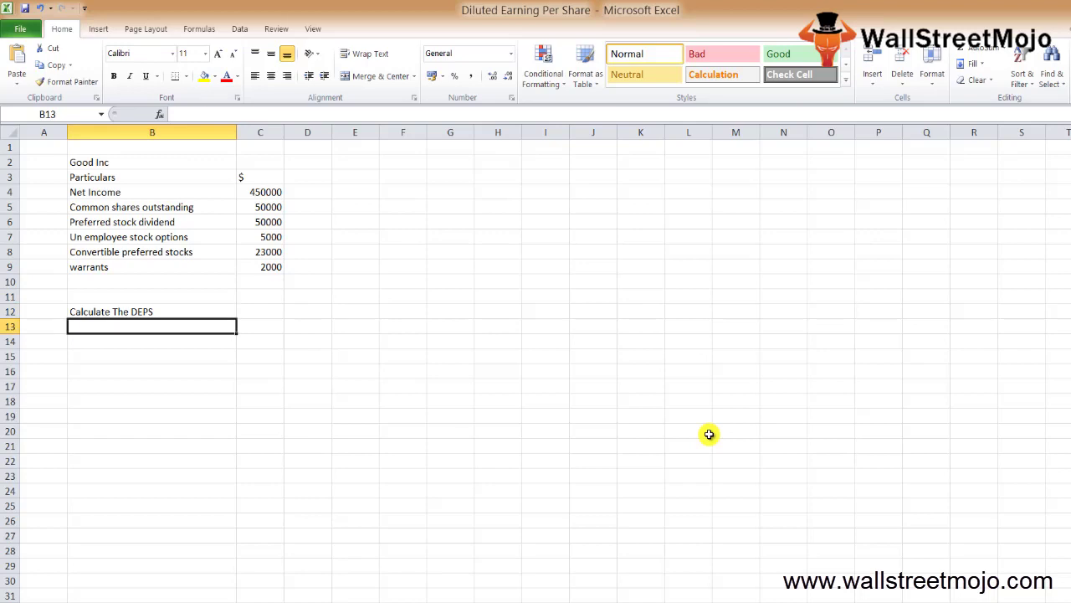
pyautogui.press('Down')
# Label B14 'BEPS' and compute =C4/C5 in C14, giving 9
pyautogui.write('BEPS')
pyautogui.press('Up')
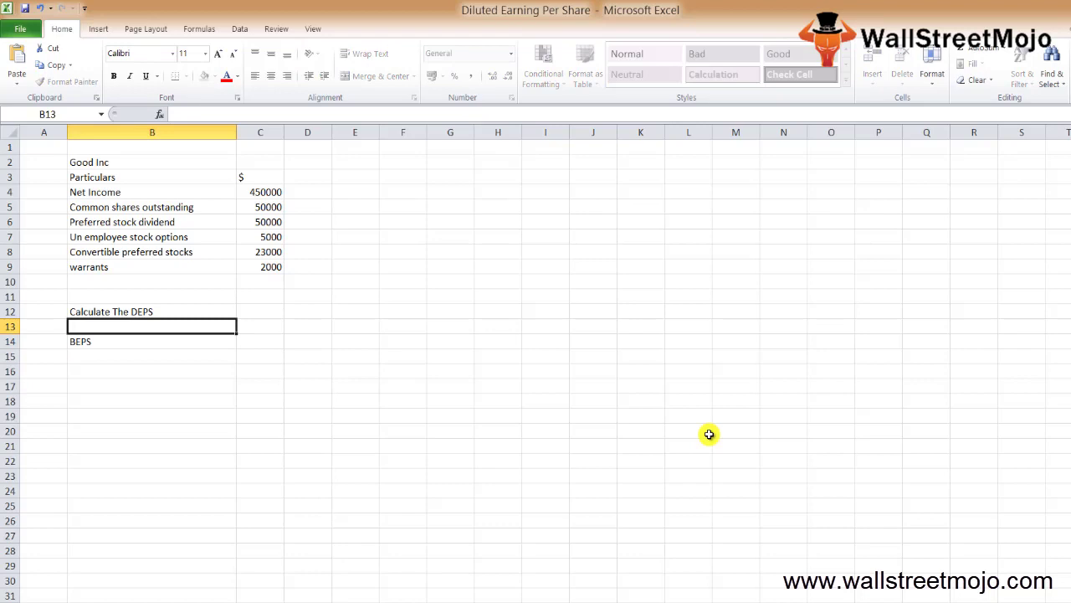
pyautogui.press('Down')
pyautogui.press('Right')
pyautogui.write('=')
pyautogui.press('Up')
pyautogui.press('Up')
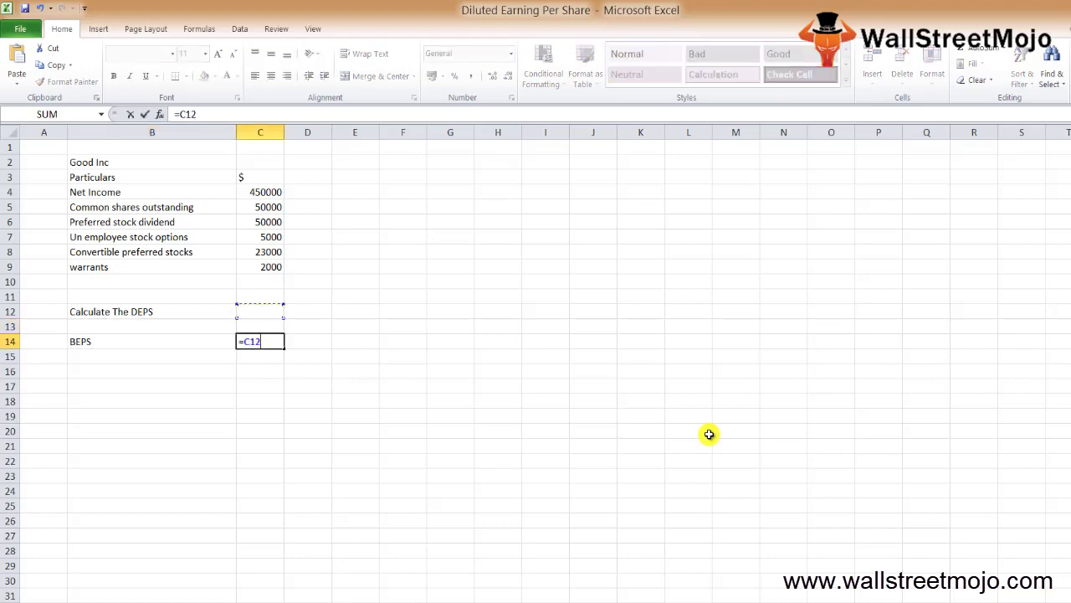
pyautogui.press('Up')
pyautogui.press('Up')
pyautogui.press('Up')
pyautogui.press('Up')
pyautogui.press('Up')
pyautogui.press('Up')
pyautogui.press('Up')
pyautogui.write('/')
pyautogui.press('Up')
pyautogui.press('Up')
pyautogui.press('Up')
pyautogui.press('Up')
pyautogui.press('Up')
pyautogui.press('Up')
pyautogui.press('Up')
pyautogui.press('Return')
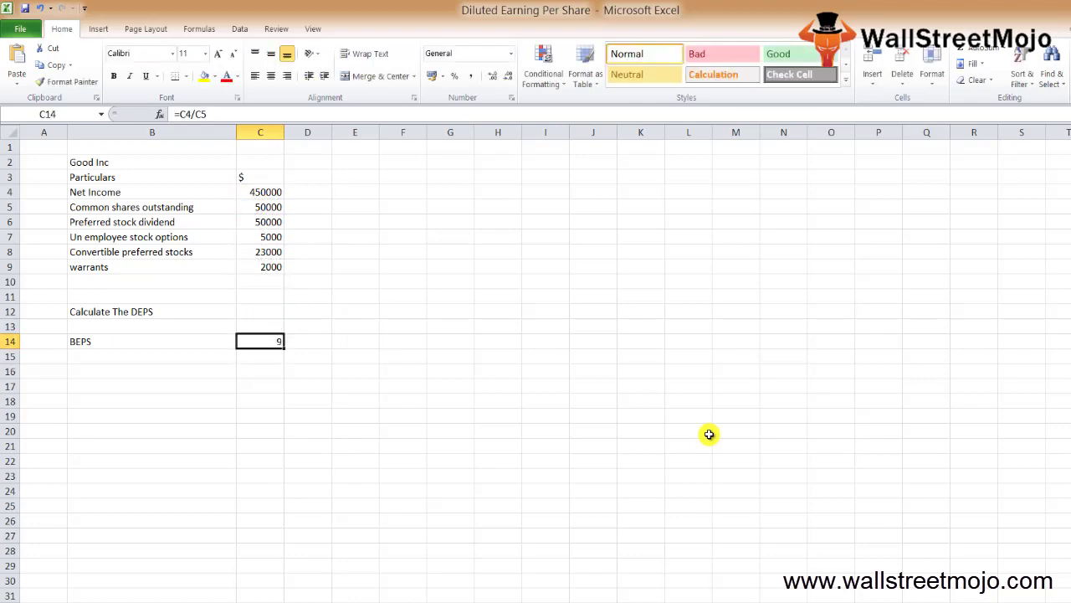
pyautogui.press('Left')
pyautogui.press('Left')
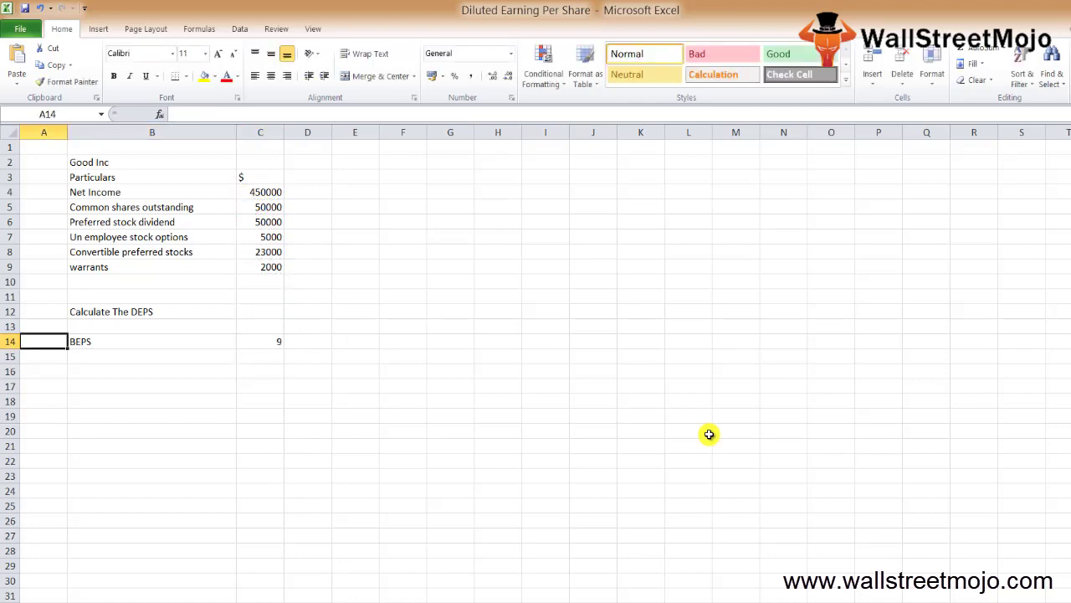
# Label A14 'Basic' and A16 'Diluted'
pyautogui.write('Basi')
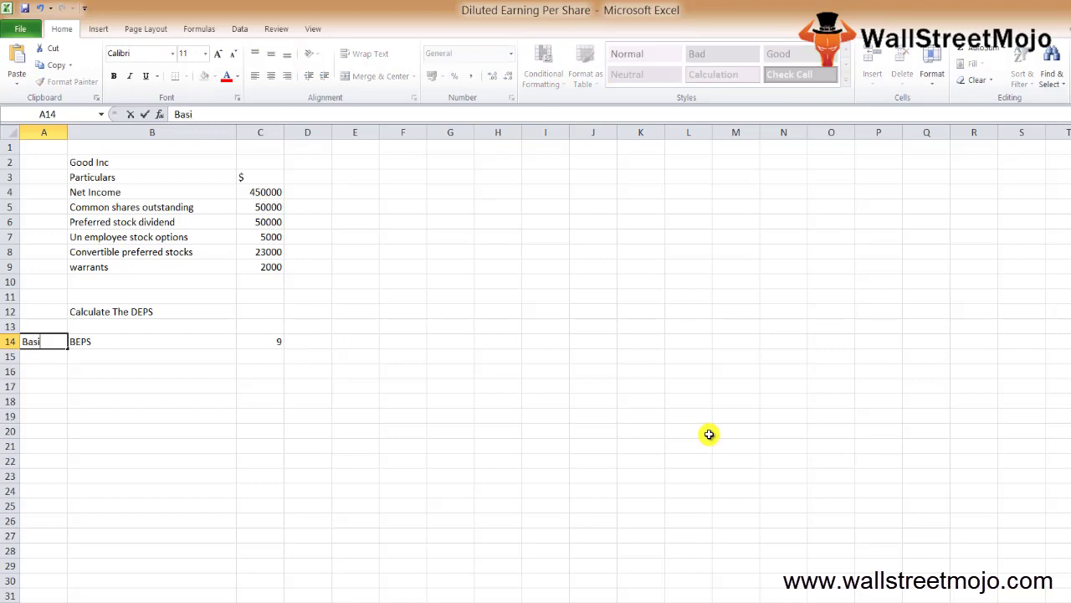
pyautogui.write('c')
pyautogui.press('Return')
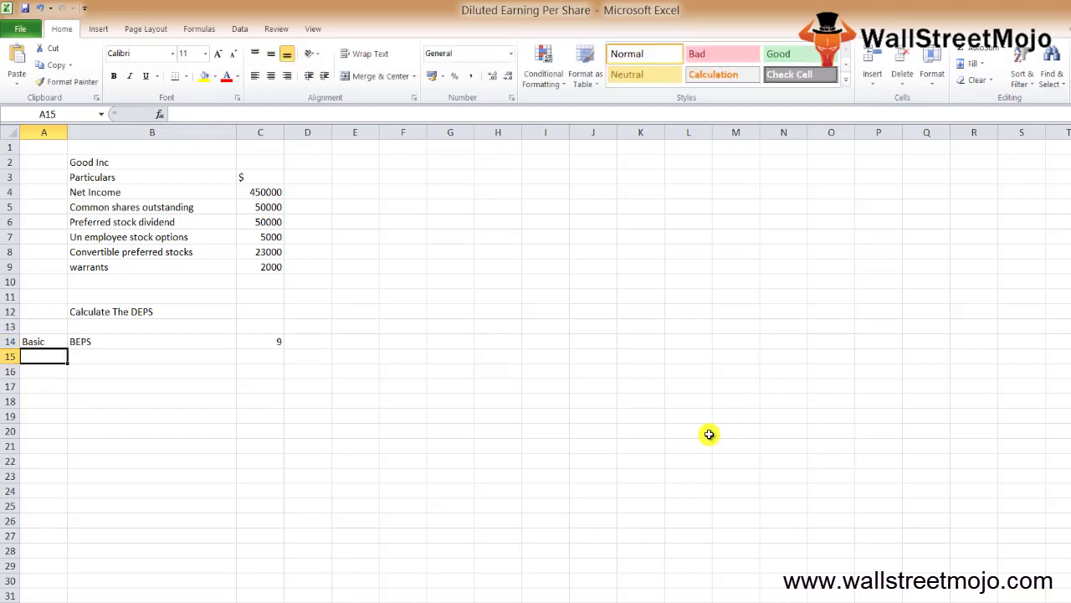
pyautogui.press('Down')
pyautogui.write('Di')
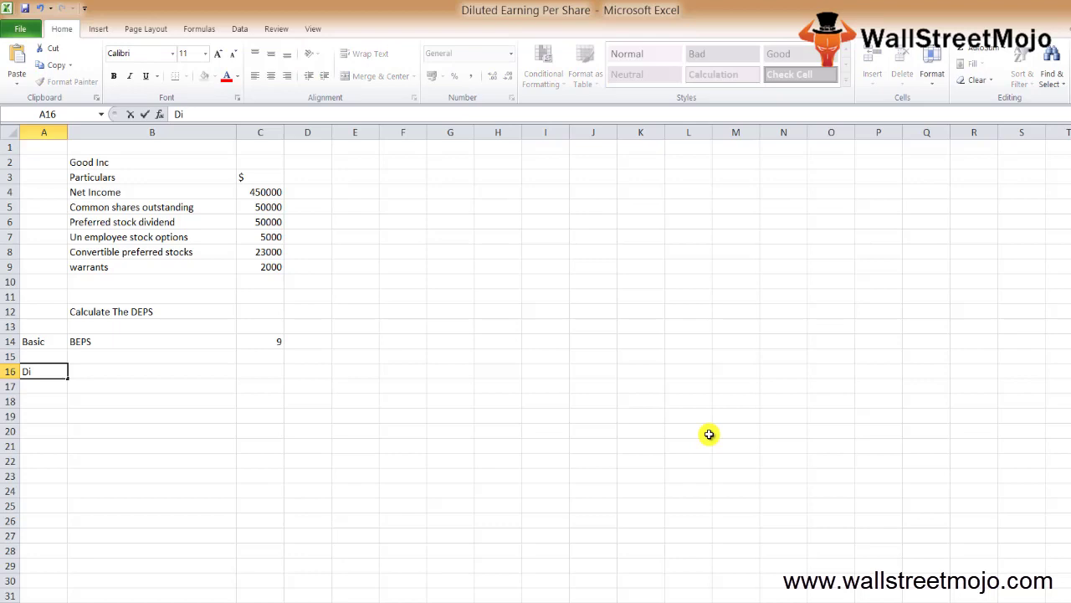
pyautogui.write('l')
pyautogui.write('uted')
pyautogui.press('Return')
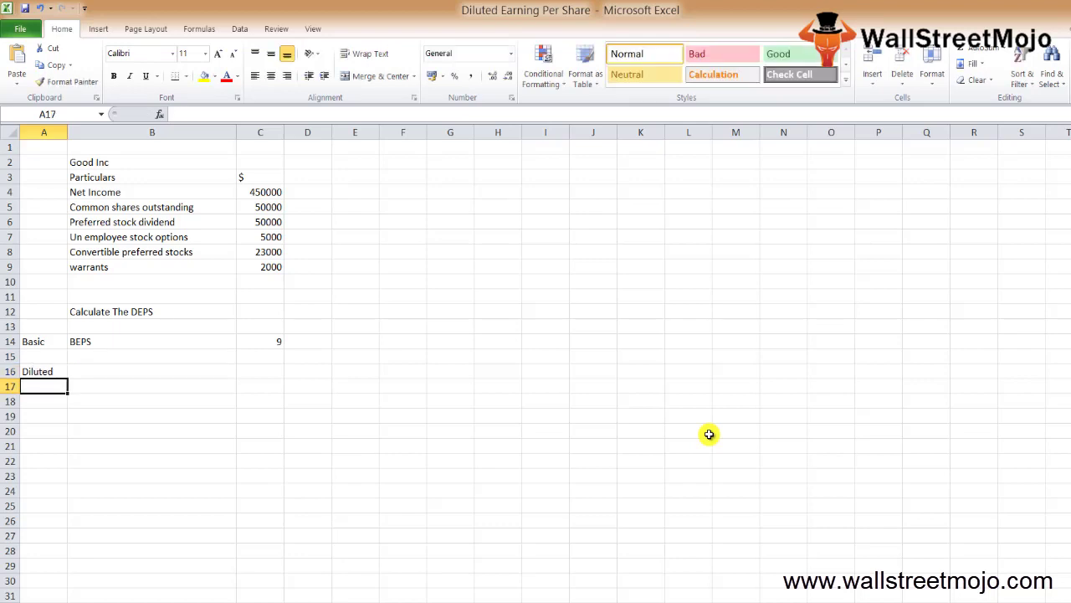
# Enter =C4-C6 in C16 to get net income minus preferred dividends, 400000
pyautogui.press('Right')
pyautogui.press('Right')
pyautogui.press('Right')
pyautogui.press('Up')
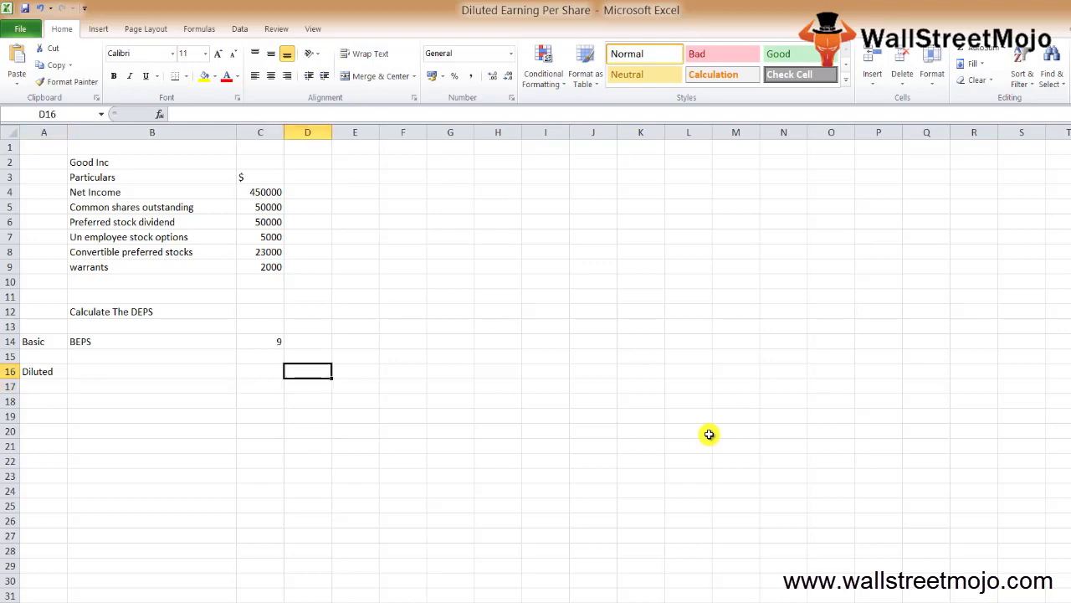
pyautogui.press('Left')
pyautogui.write('=')
pyautogui.press('Up')
pyautogui.press('Up')
pyautogui.press('Up')
pyautogui.press('Up')
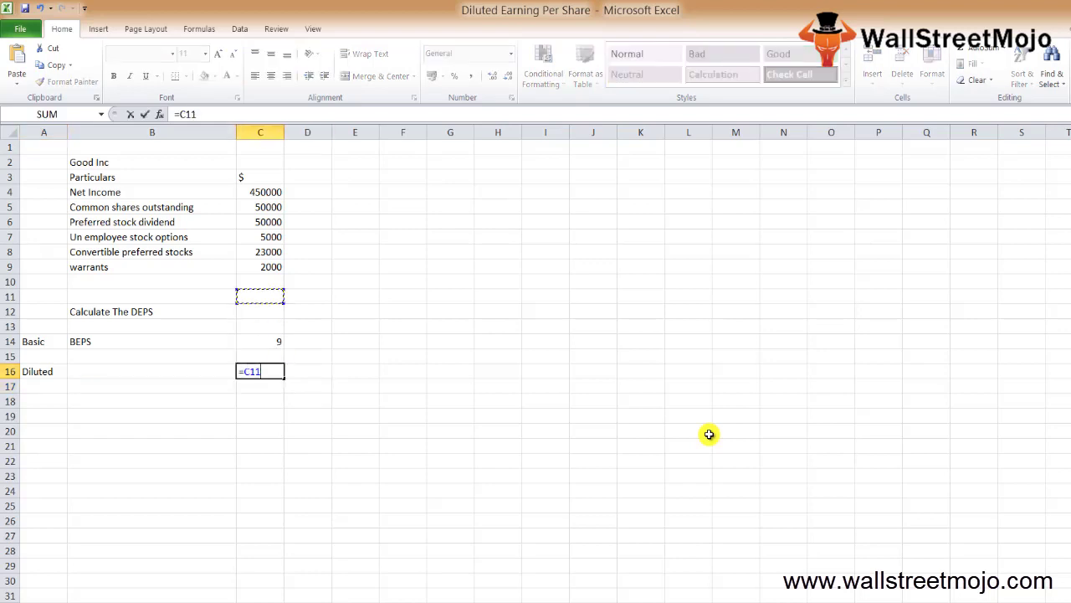
pyautogui.press('Up')
pyautogui.press('Up')
pyautogui.press('Up')
pyautogui.press('Up')
pyautogui.press('Up')
pyautogui.press('Up')
pyautogui.write('-')
pyautogui.press('Up')
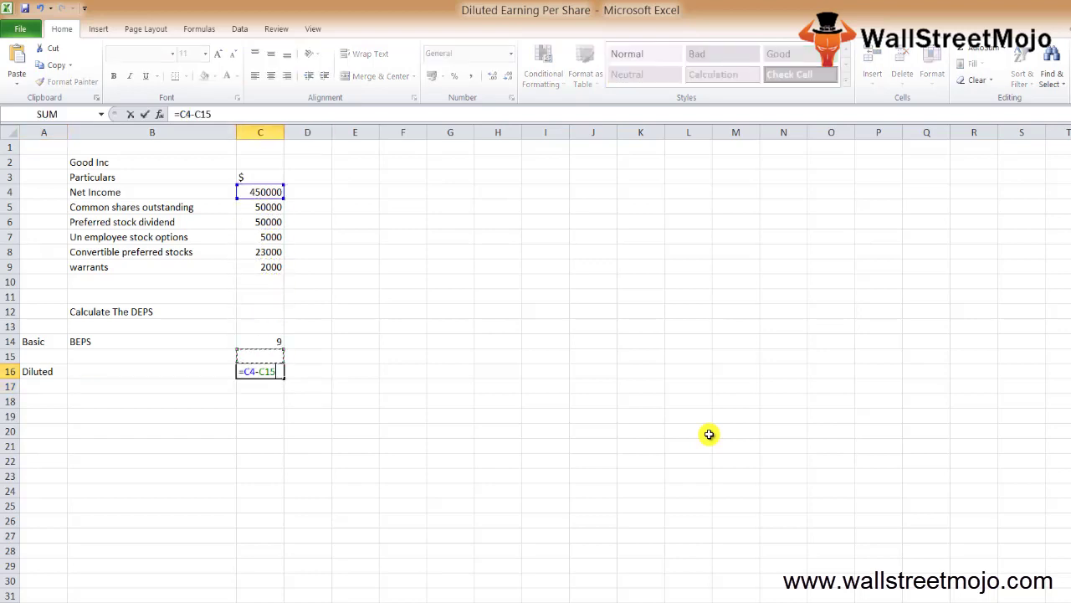
pyautogui.press('Up')
pyautogui.press('Up')
pyautogui.press('Up')
pyautogui.press('Up')
pyautogui.press('Up')
pyautogui.press('Up')
pyautogui.press('Up')
pyautogui.press('Up')
pyautogui.press('Up')
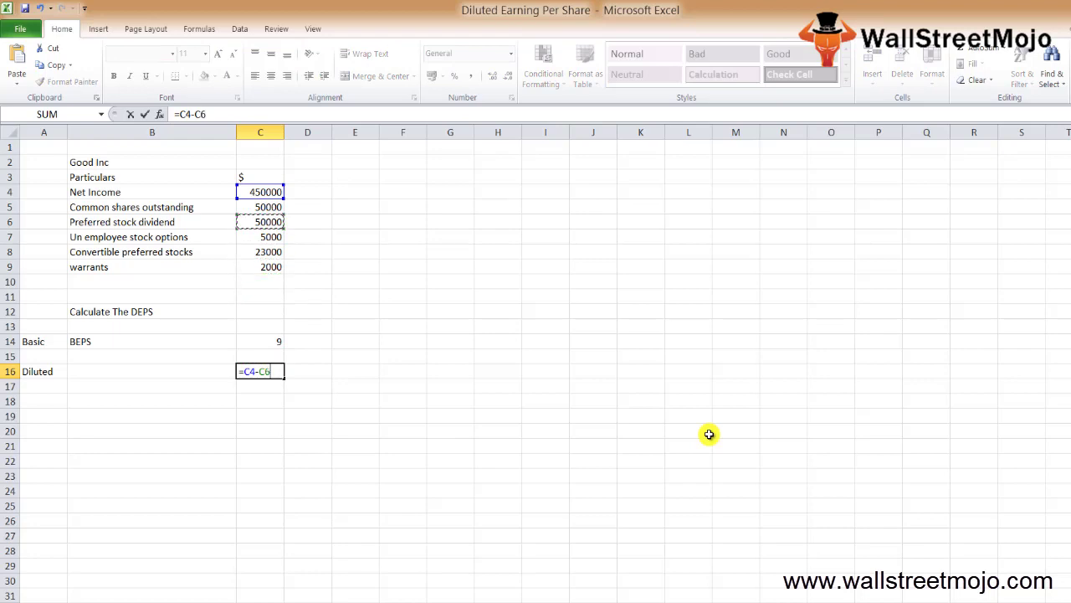
pyautogui.press('Return')
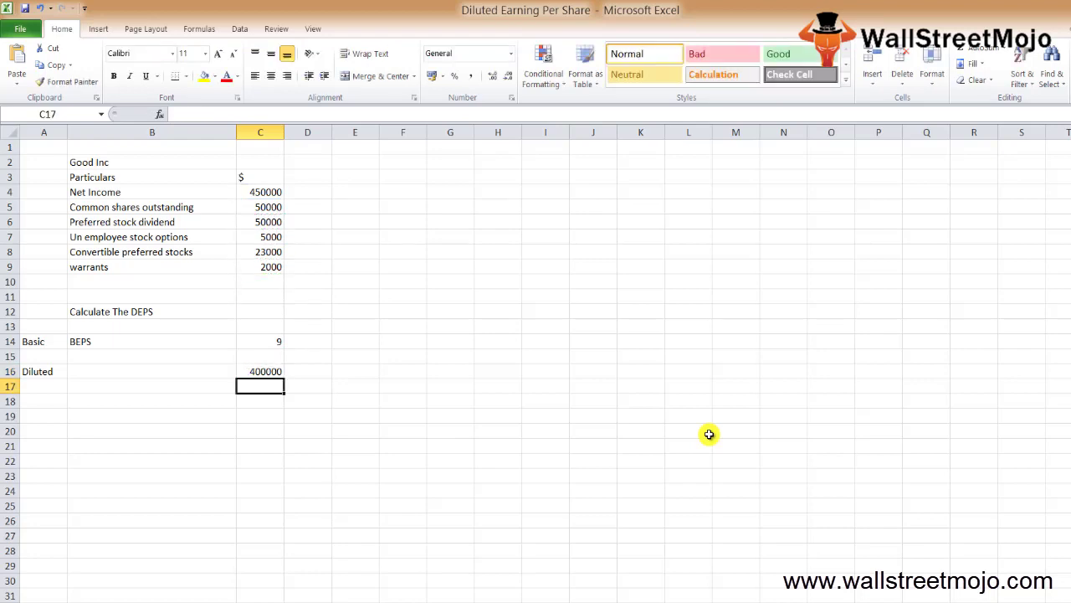
pyautogui.press('Up')
pyautogui.press('Left')
# Label row 16 as DEPS
pyautogui.write('DEP')
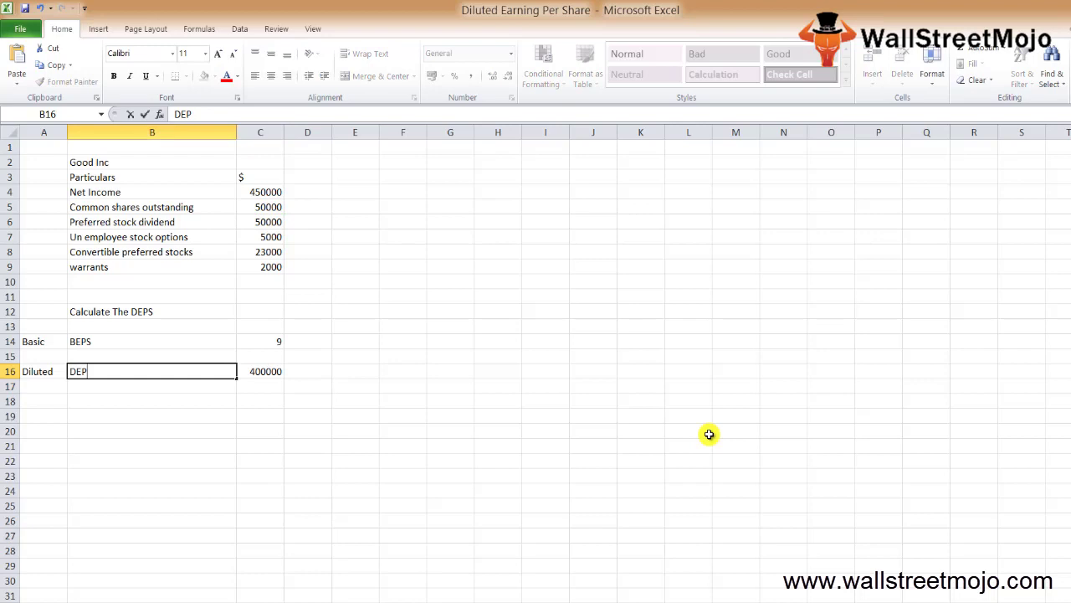
pyautogui.write('S')
pyautogui.press('Return')
pyautogui.press('Up')
pyautogui.press('Right')
pyautogui.press('Down')
# Build the diluted share formula =C5+C7+C8+C9 in C17
pyautogui.write('=')
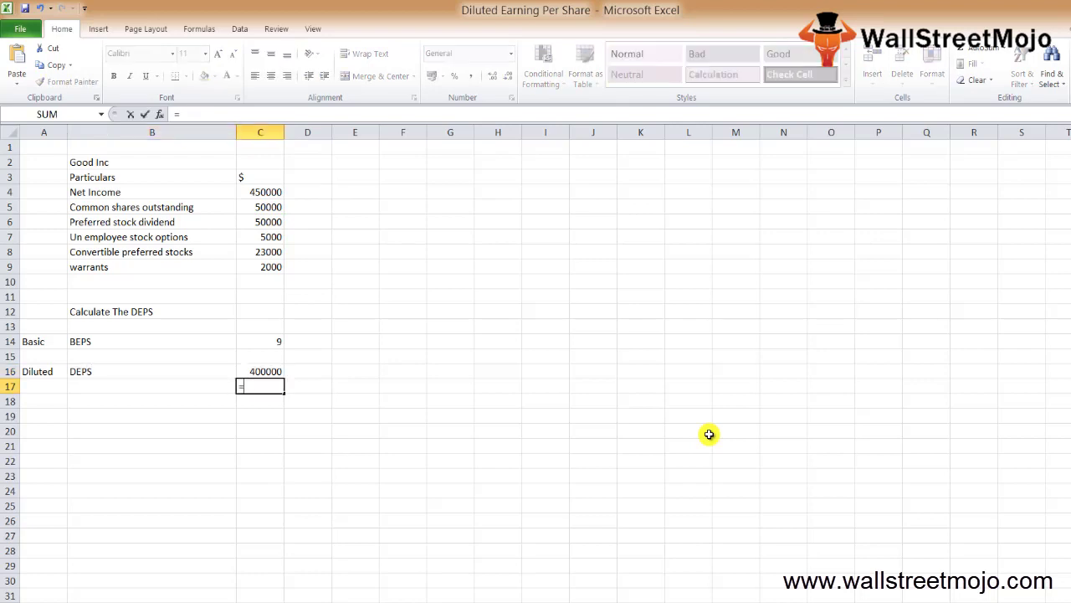
pyautogui.press('Up')
pyautogui.press('Up')
pyautogui.press('Up')
pyautogui.press('Up')
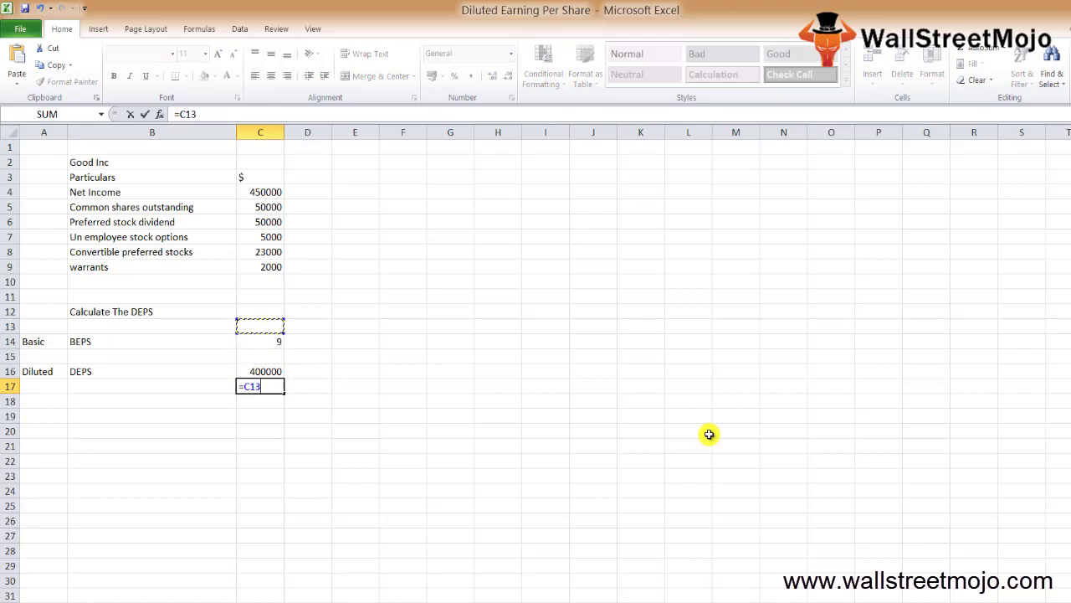
pyautogui.press('Up')
pyautogui.press('Up')
pyautogui.press('Up')
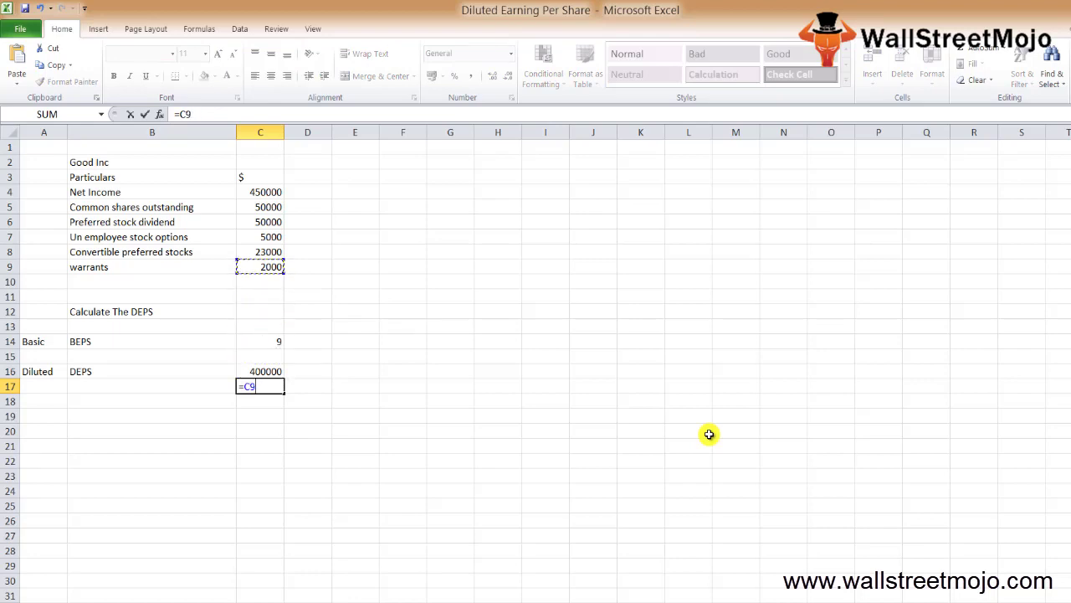
pyautogui.press('Up')
pyautogui.press('Up')
pyautogui.press('Up')
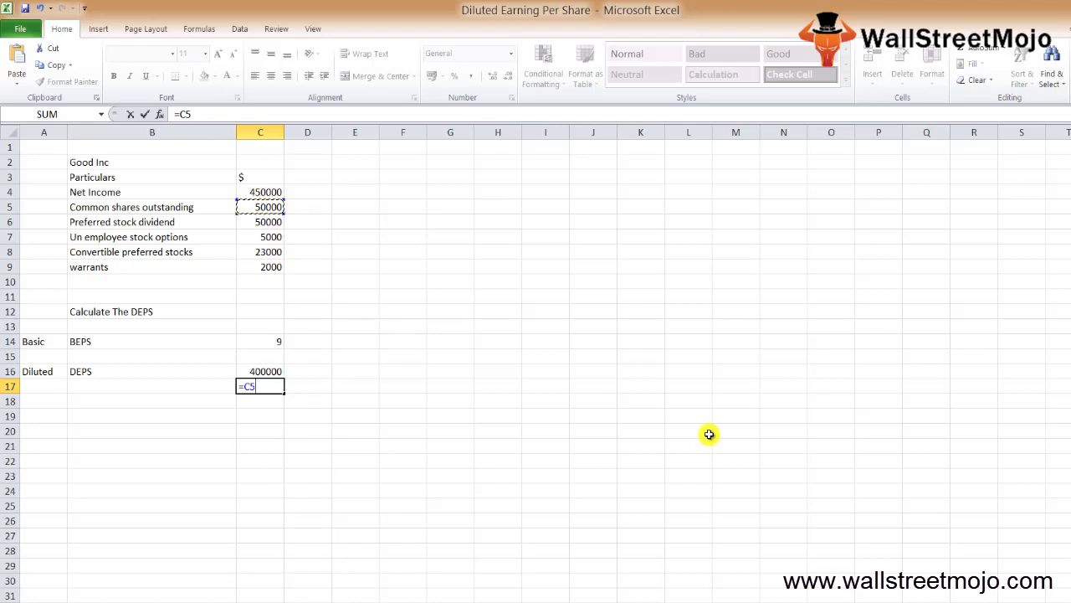
pyautogui.write('+')
pyautogui.press('Up')
pyautogui.press('Up')
pyautogui.press('Up')
pyautogui.press('Up')
pyautogui.press('Up')
pyautogui.press('Up')
pyautogui.press('Up')
pyautogui.press('Up')
pyautogui.press('Up')
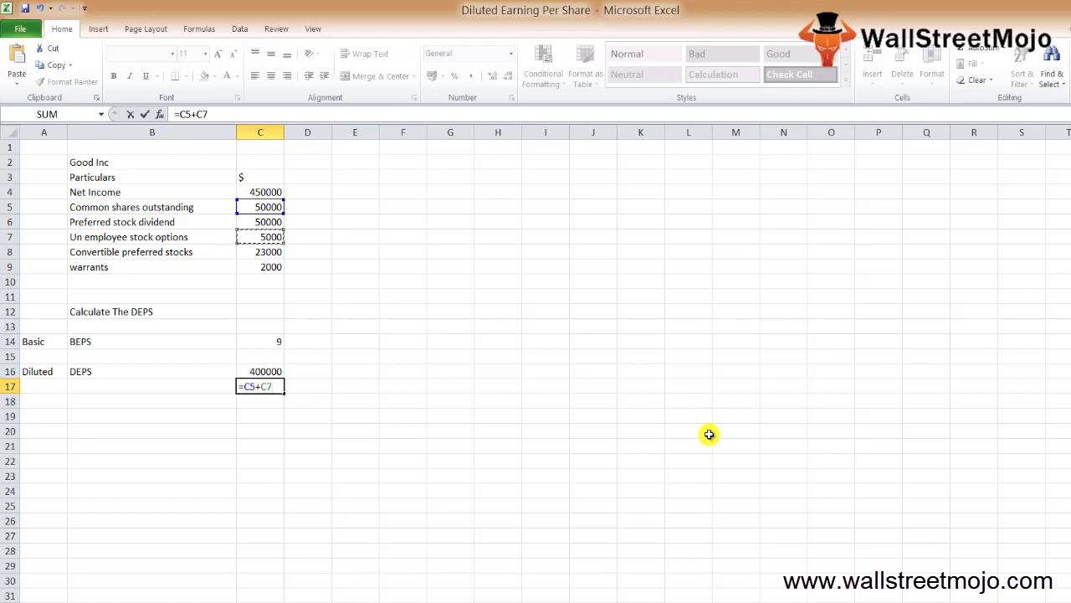
pyautogui.write('+')
pyautogui.press('Up')
pyautogui.press('Up')
pyautogui.press('Up')
pyautogui.press('Up')
pyautogui.press('Up')
pyautogui.press('Up')
pyautogui.press('Up')
pyautogui.press('Up')
pyautogui.write('+')
pyautogui.press('Up')
pyautogui.press('Up')
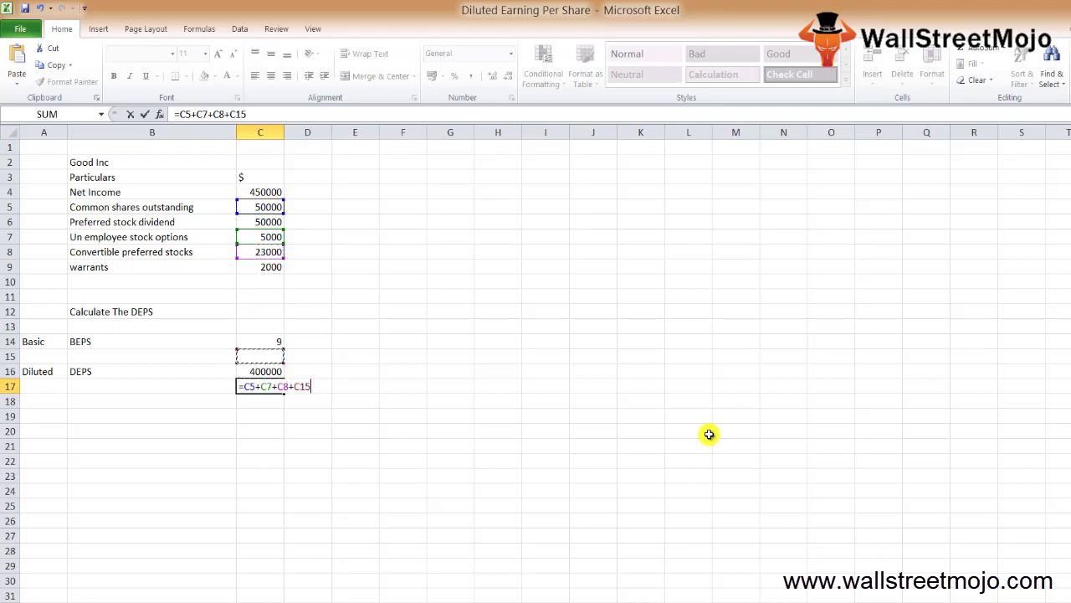
pyautogui.press('Up')
pyautogui.press('Up')
pyautogui.press('Up')
pyautogui.press('Up')
pyautogui.press('Up')
pyautogui.press('Up')
pyautogui.write('+')
pyautogui.press('Up')
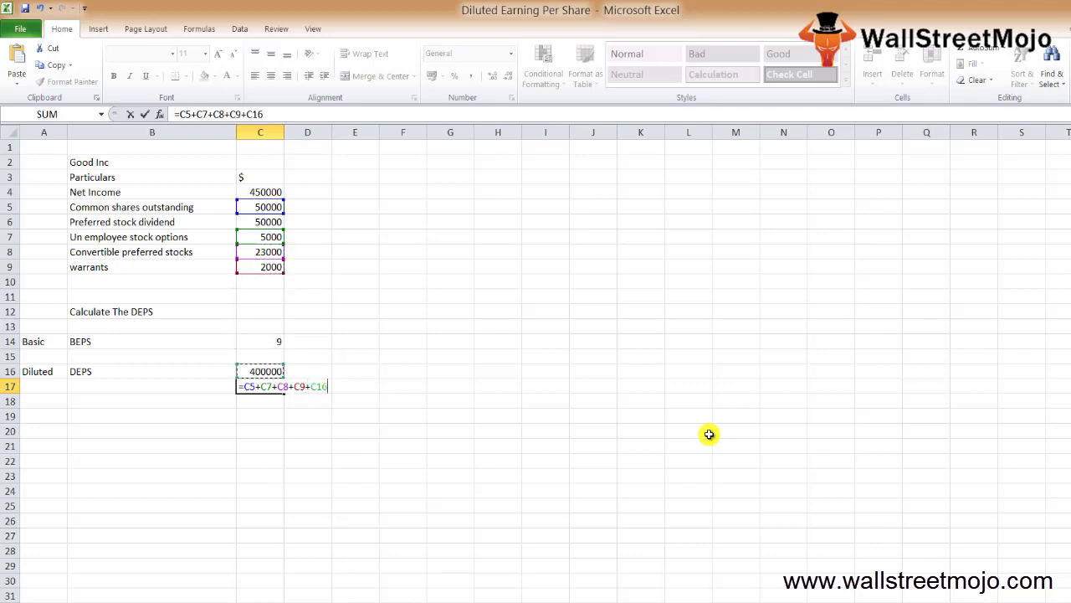
pyautogui.press('Up')
pyautogui.press('Up')
pyautogui.press('Up')
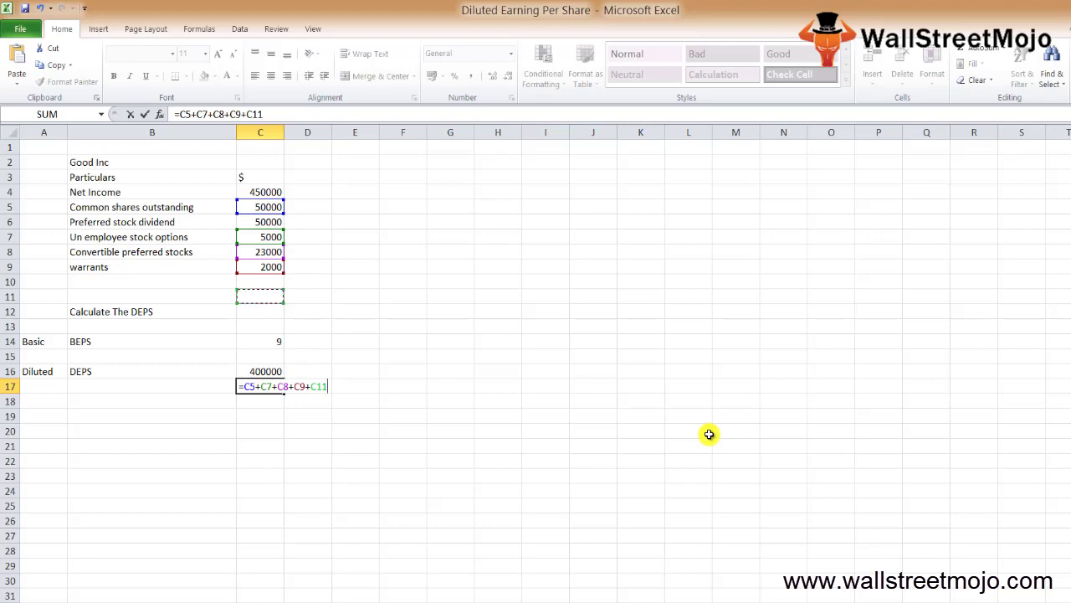
# Remove the stray extra reference and confirm the share total of 80000
pyautogui.press('BackSpace')
pyautogui.press('BackSpace')
pyautogui.press('BackSpace')
pyautogui.press('BackSpace')
pyautogui.press('Return')
pyautogui.press('Up')
pyautogui.press('F2')
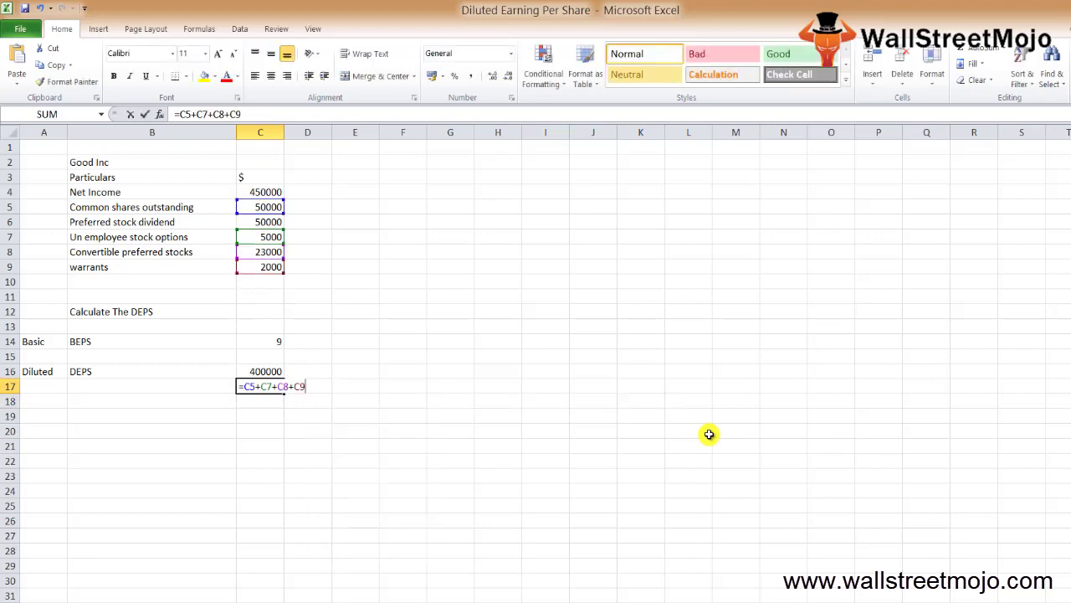
pyautogui.hotkey('ctrl', 'Return')
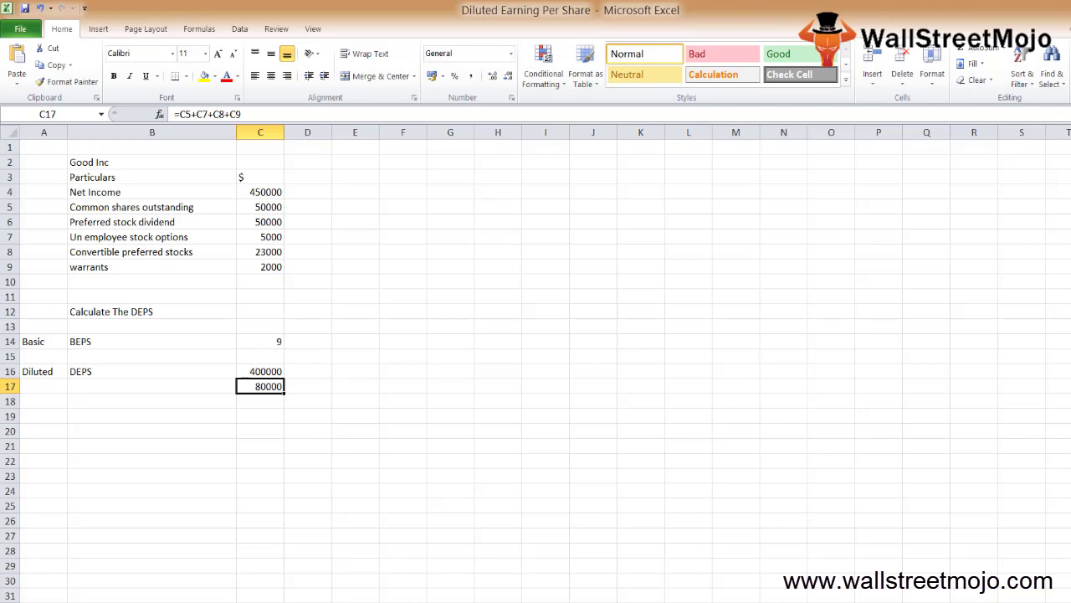
pyautogui.press('Up')
pyautogui.press('Up')
pyautogui.press('Up')
pyautogui.press('Up')
# Add a Convertible debt row in B10 with value 10000
pyautogui.press('Left')
pyautogui.write('C')
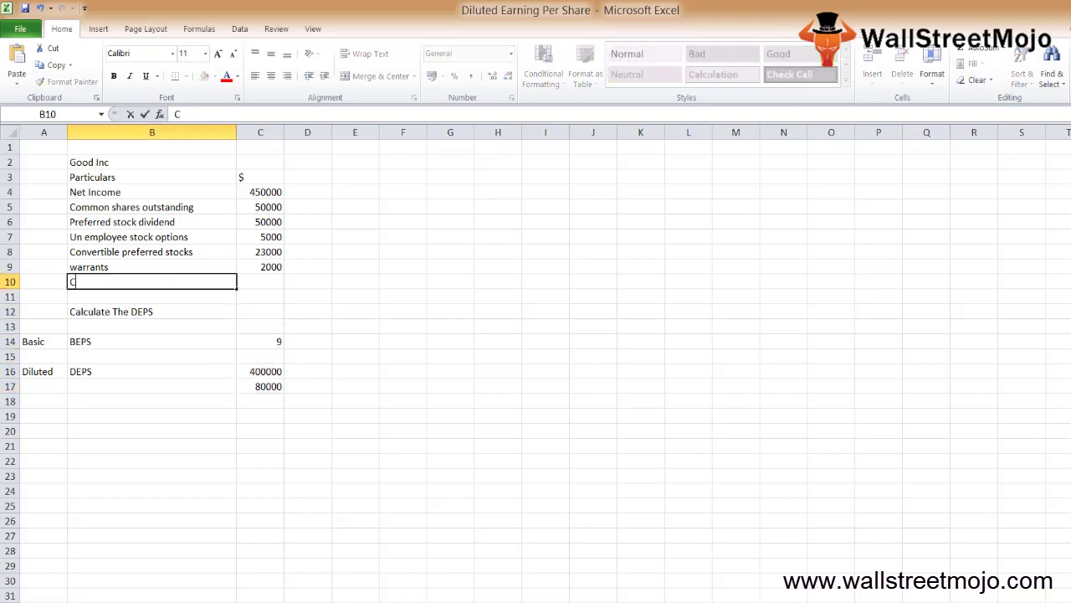
pyautogui.write('onvertible d')
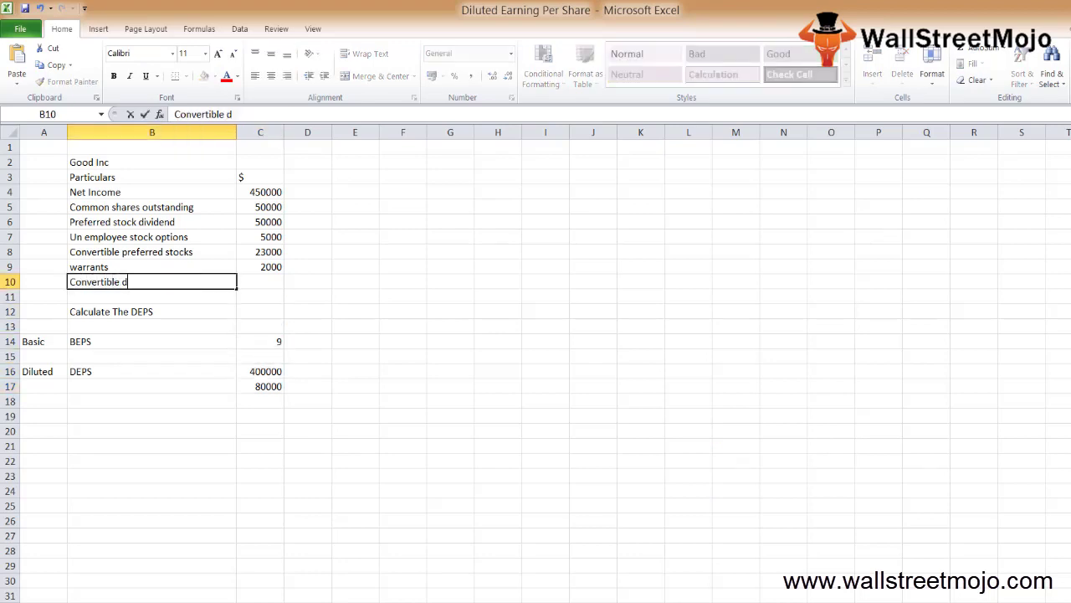
pyautogui.write('ebt')
pyautogui.press('Tab')
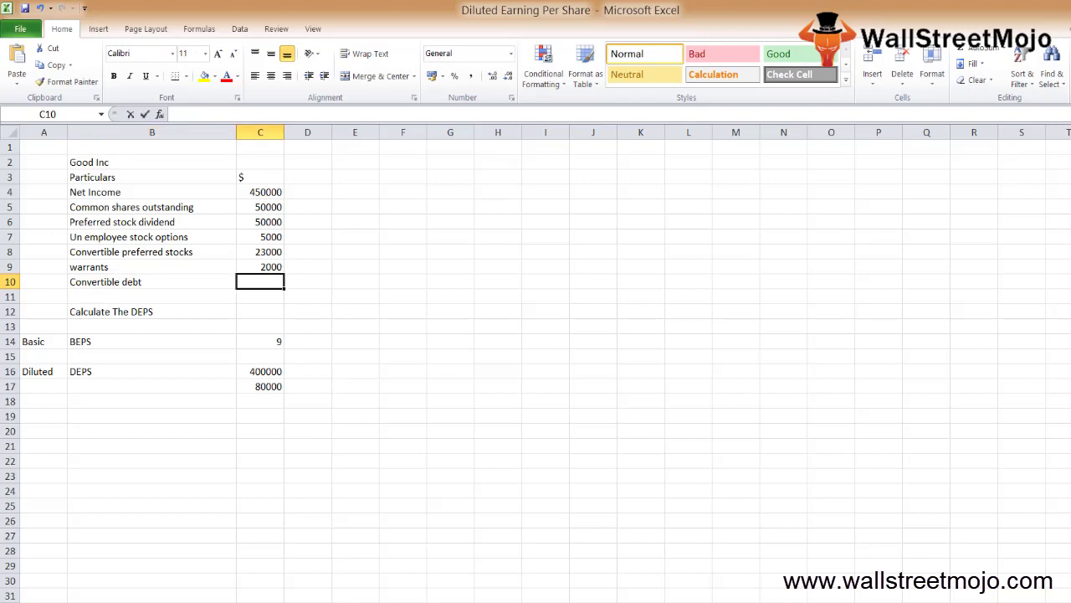
pyautogui.write('10000')
pyautogui.press('Down')
pyautogui.press('Down')
pyautogui.press('Down')
# Add C10 to the diluted share total in C17, raising it to 90000
pyautogui.press('Down')
pyautogui.press('Down')
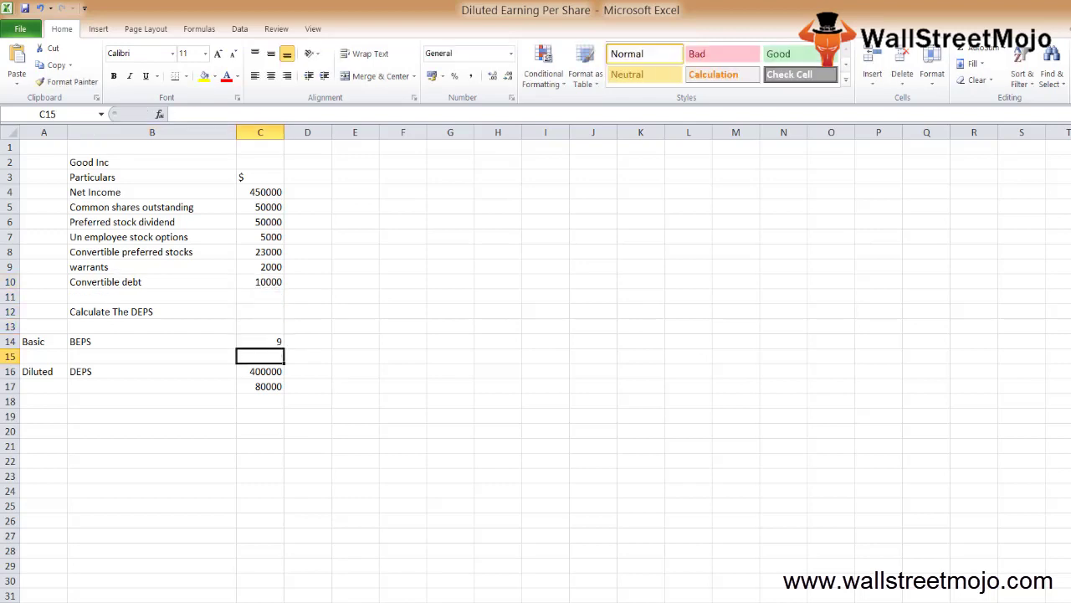
pyautogui.press('Down')
pyautogui.press('Down')
pyautogui.press('Down')
pyautogui.press('Up')
pyautogui.press('F2')
pyautogui.write('+')
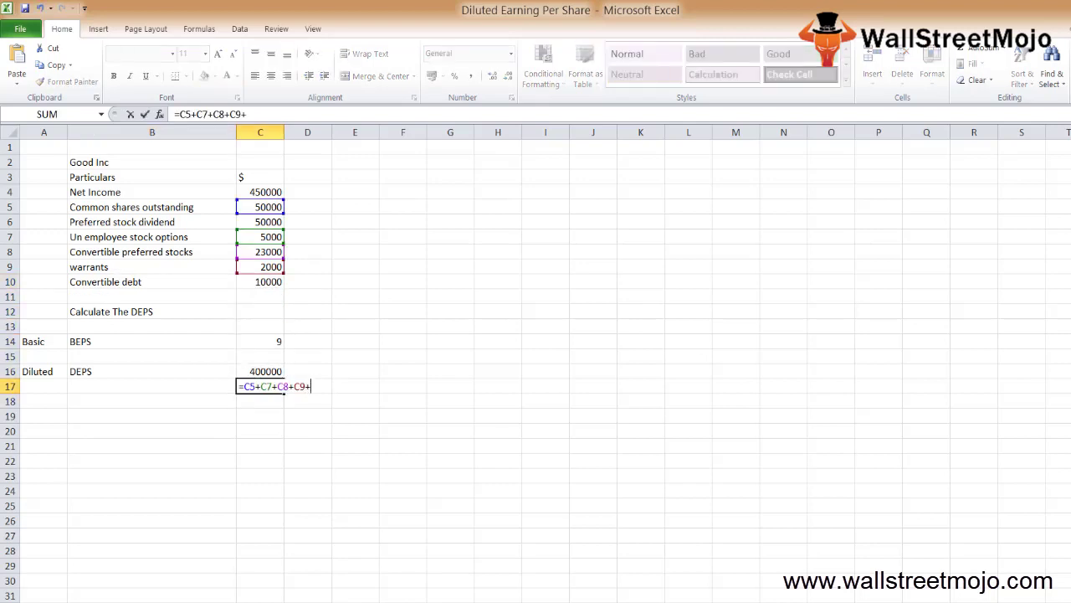
pyautogui.click(262, 281)
pyautogui.hotkey('ctrl', 'Return')
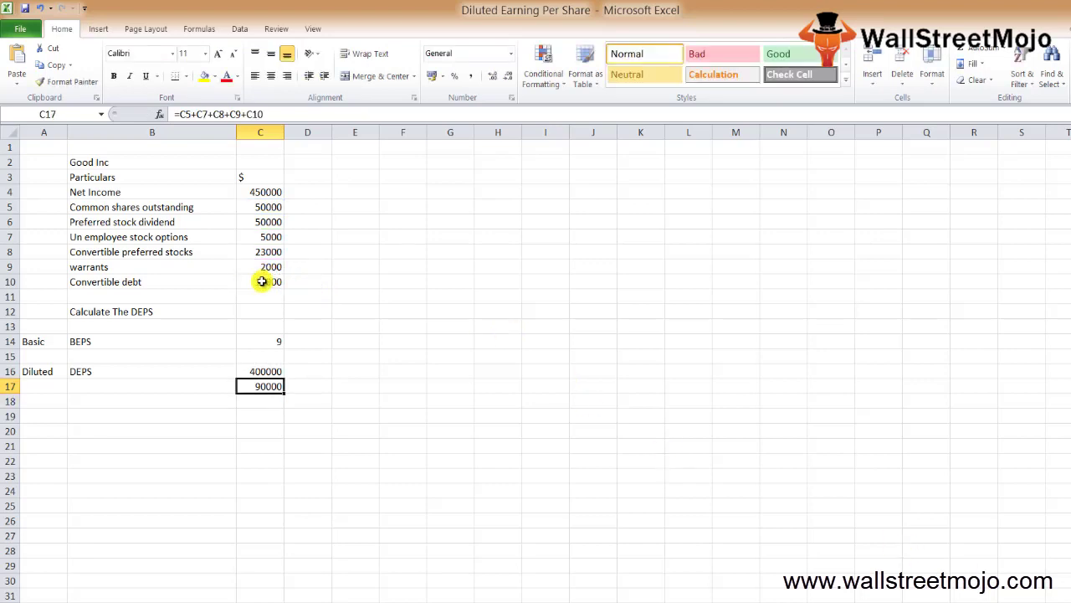
pyautogui.press('Up')
pyautogui.hotkey('shift', 'space')
pyautogui.press('Down')
pyautogui.press('Right')
pyautogui.press('Right')
# Enter diluted EPS =C16/C17 in E16, giving 4.444444
pyautogui.press('Up')
pyautogui.write('=')
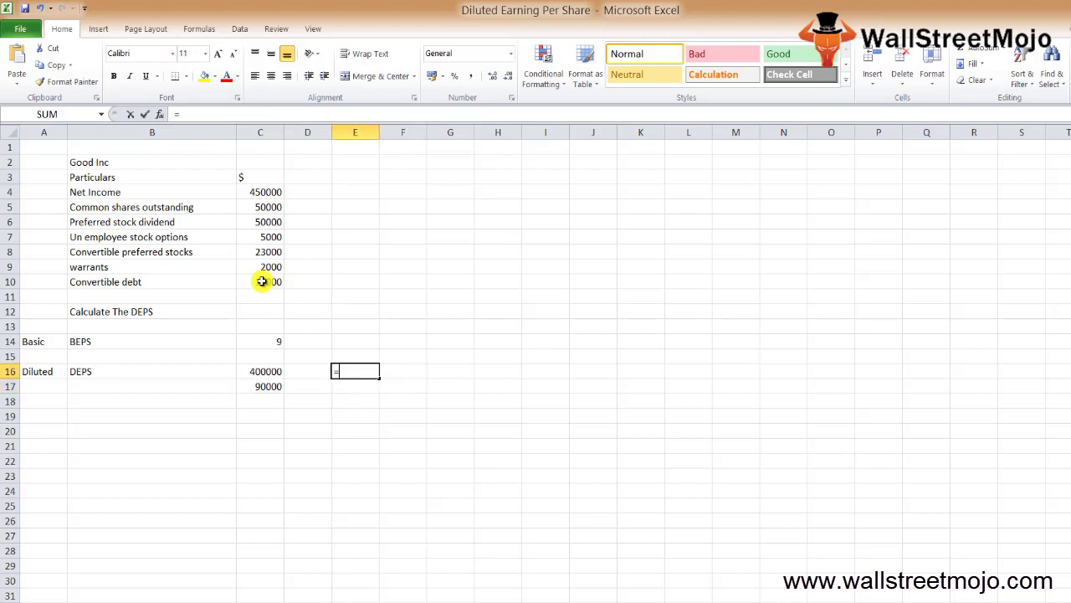
pyautogui.press('Left')
pyautogui.press('Left')
pyautogui.write('/')
pyautogui.press('Left')
pyautogui.press('Left')
pyautogui.press('Down')
pyautogui.press('Return')
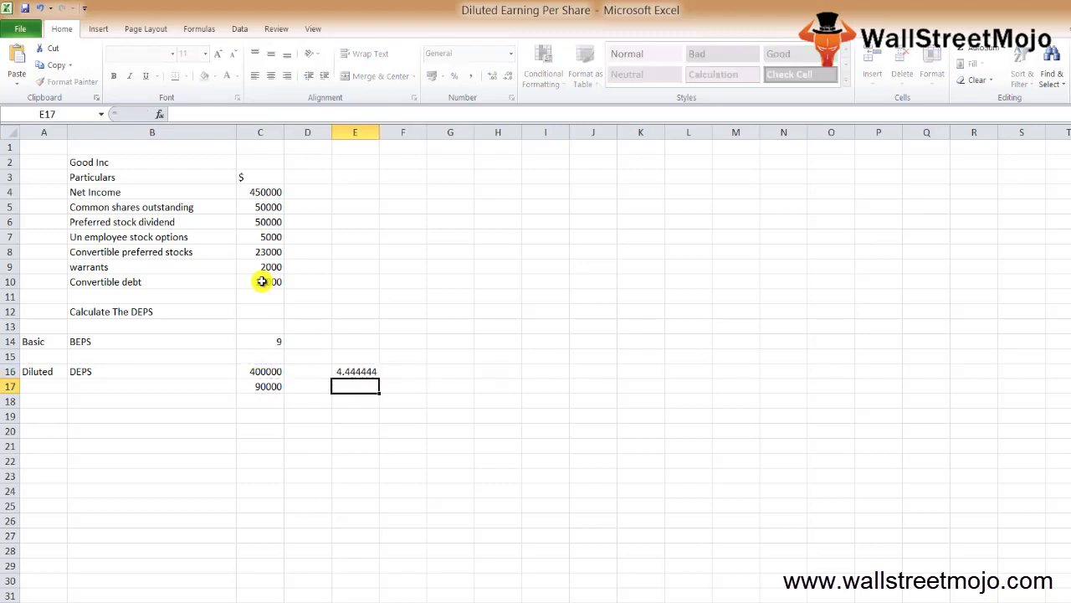
# Review the diluted EPS, numerator and BEPS formulas around rows 14–16
pyautogui.press('Up')
pyautogui.press('Left')
pyautogui.press('Left')
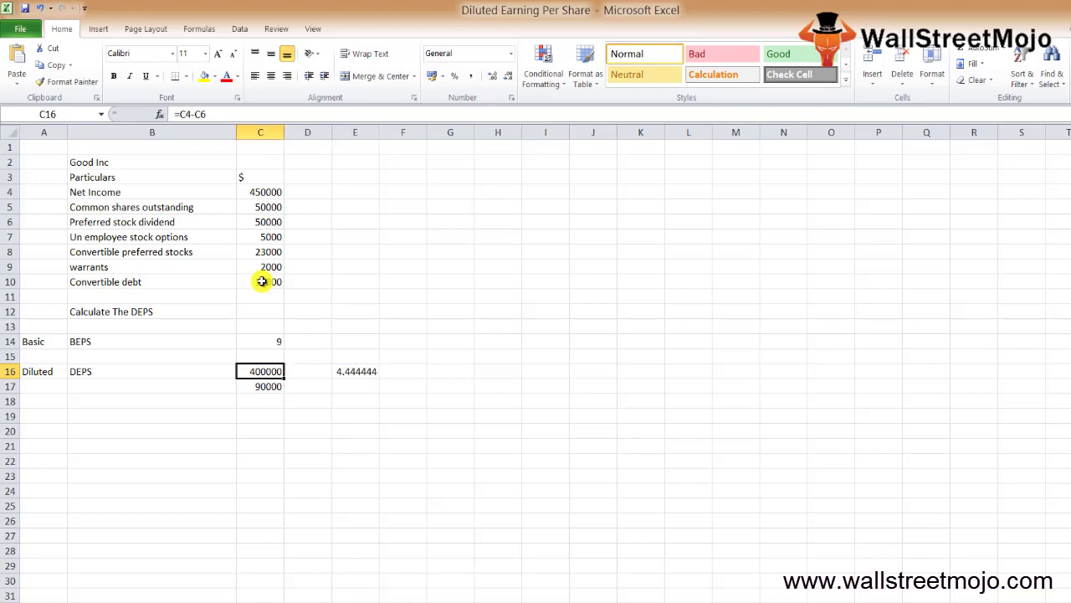
pyautogui.press('Up')
pyautogui.press('Up')
pyautogui.press('Right')
pyautogui.press('Right')
pyautogui.press('Down')
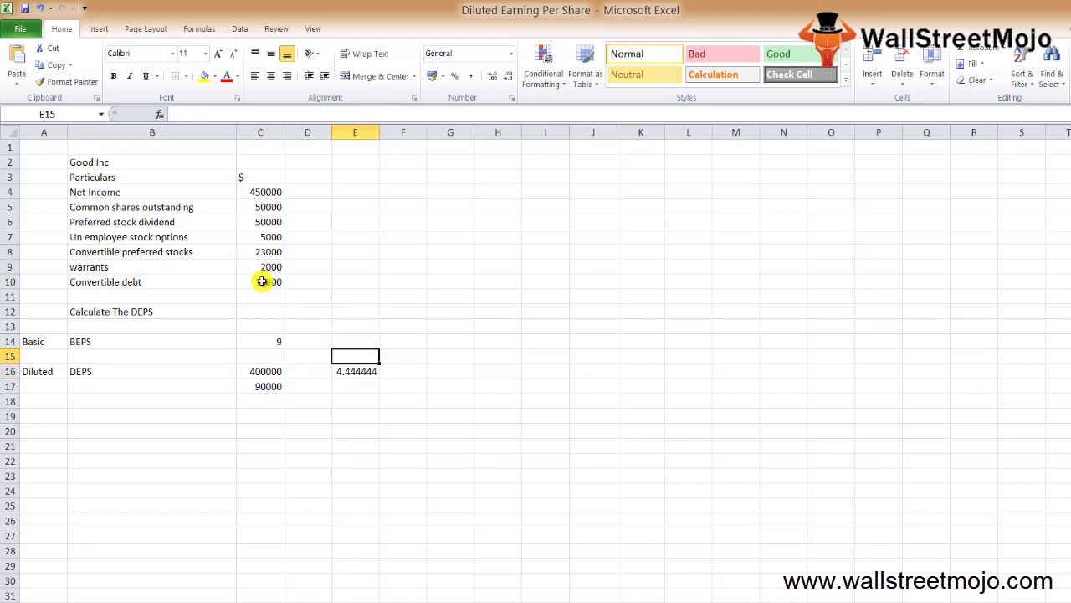
pyautogui.press('Down')
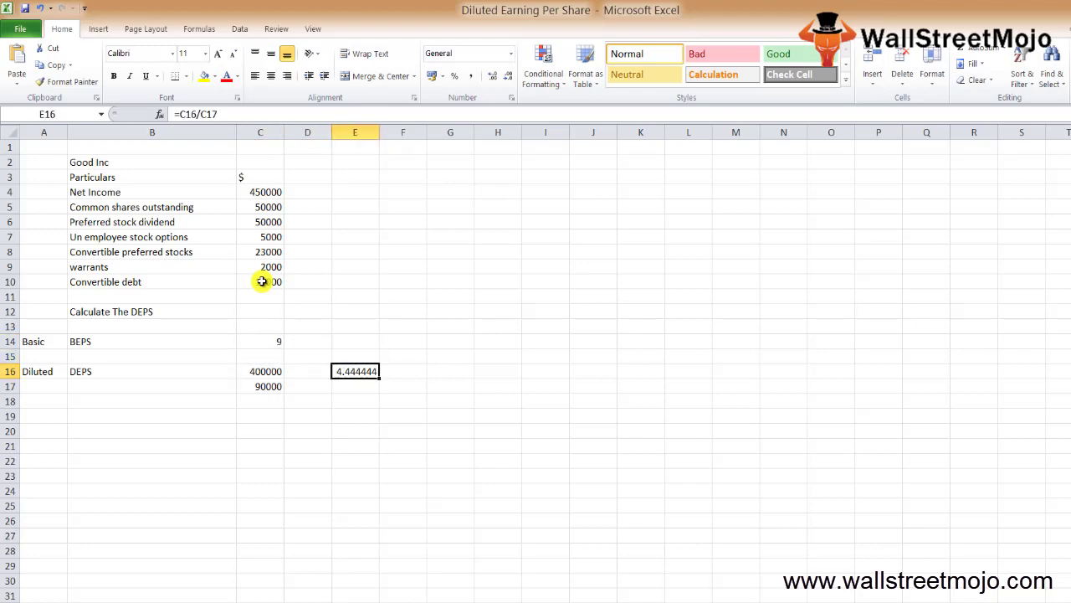
pyautogui.press('Left')
pyautogui.press('Left')
pyautogui.press('Right')
pyautogui.press('Right')
pyautogui.press('Left')
pyautogui.press('Up')
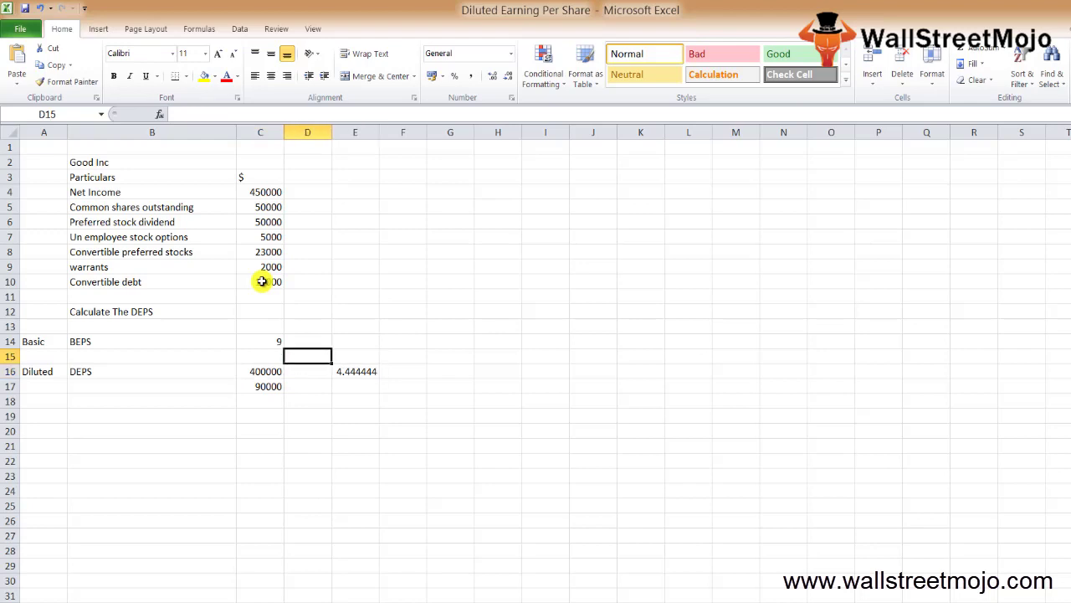
pyautogui.press('Down')
pyautogui.press('Left')
pyautogui.press('Up')
pyautogui.press('Up')
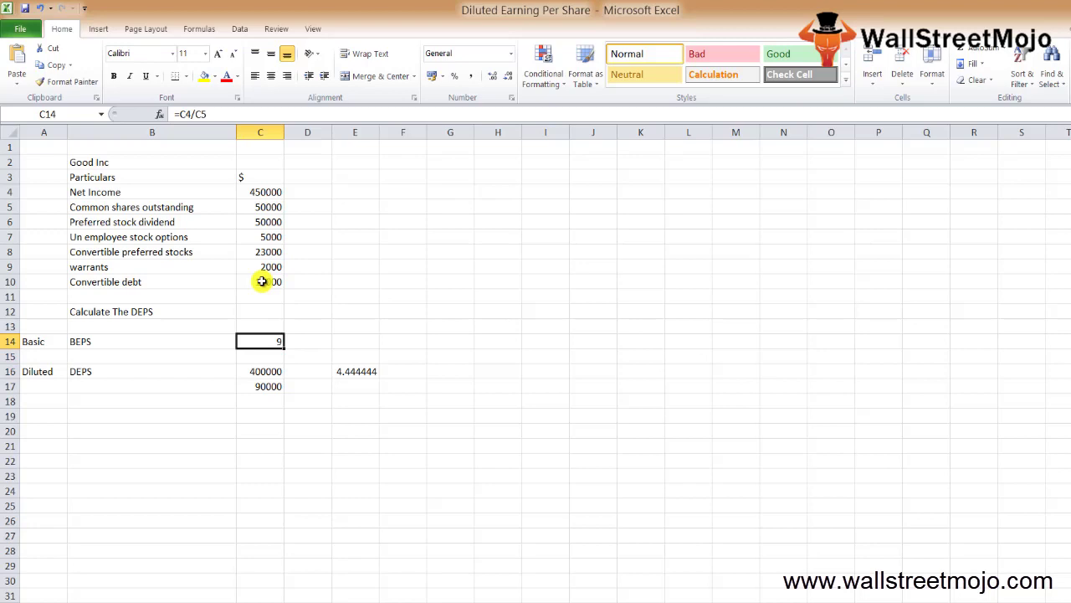
# Move down column C and switch to the blank next sheet
pyautogui.press('Down')
pyautogui.press('Down')
pyautogui.press('Down')
pyautogui.press('Down')
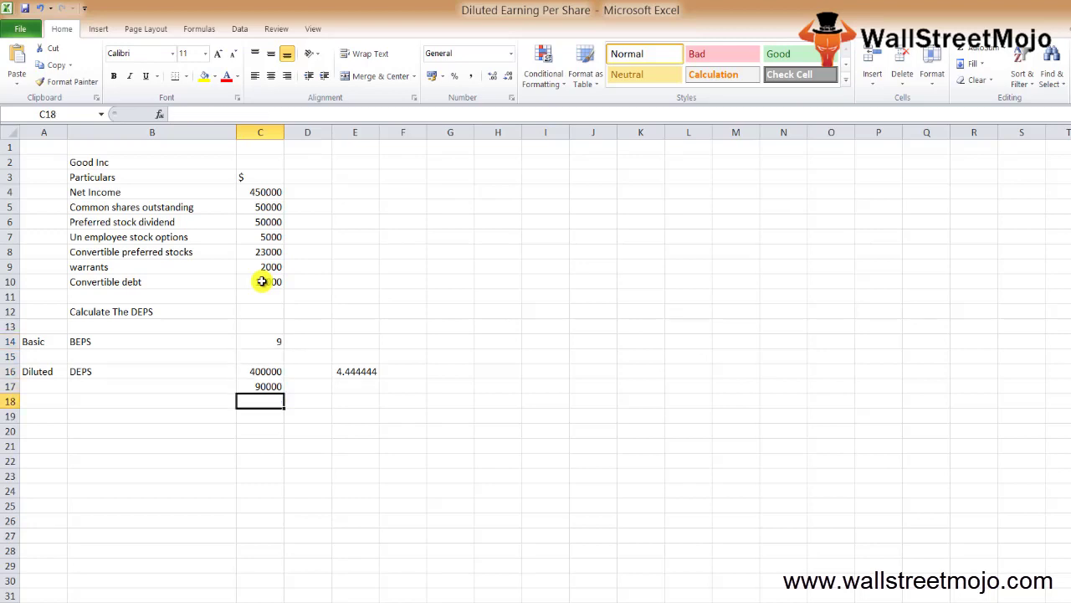
pyautogui.press('Down')
pyautogui.press('Down')
pyautogui.press('Down')
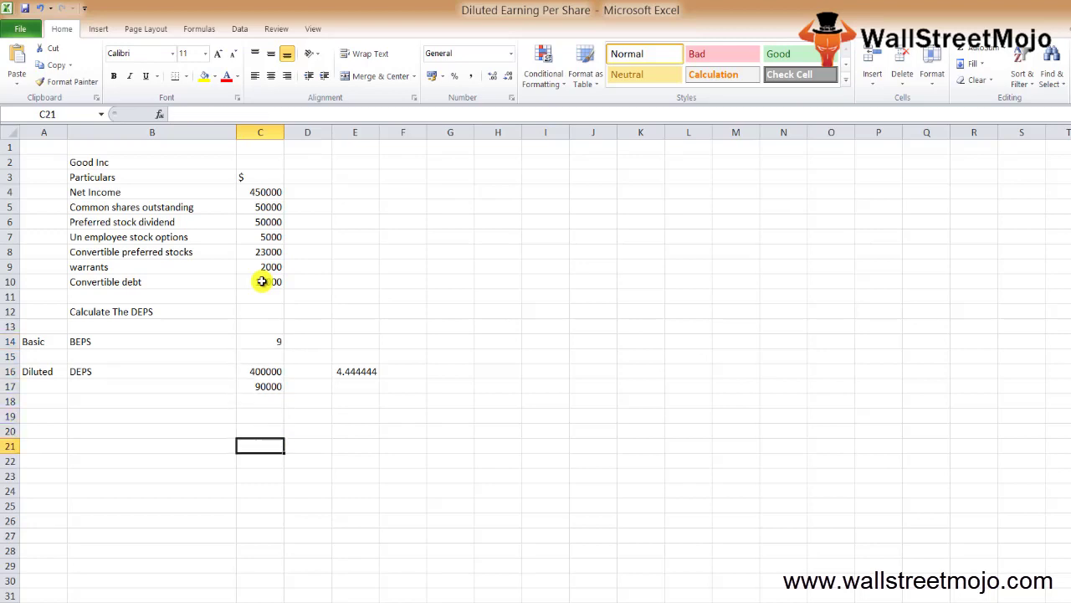
pyautogui.press('Down')
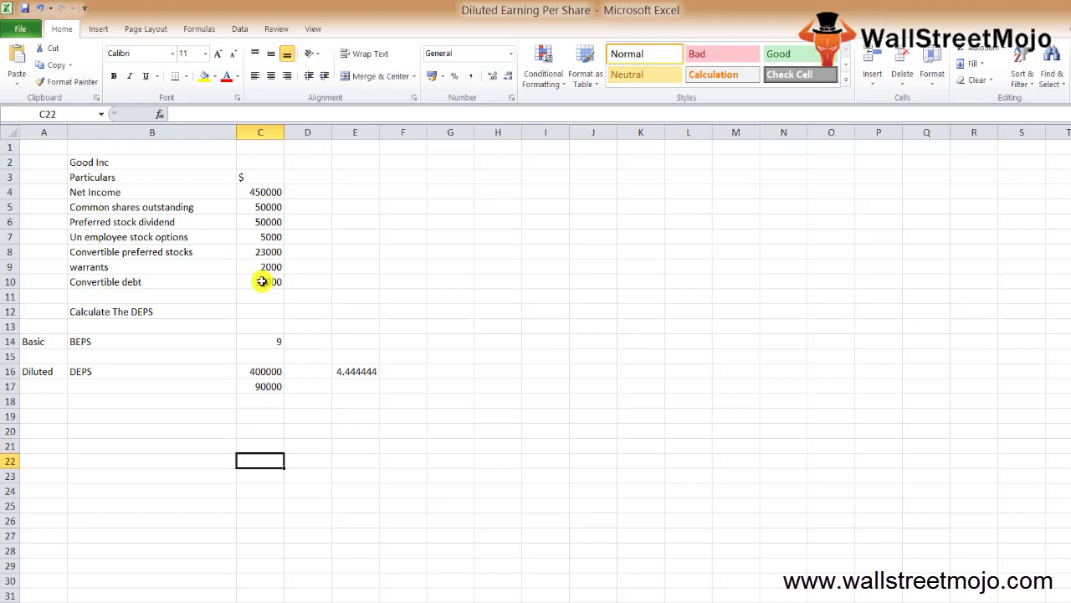
pyautogui.press('Down')
pyautogui.hotkey('ctrl', 'pagedown')
# Add the heading Explantion in B2
pyautogui.press('Down')
pyautogui.press('Right')
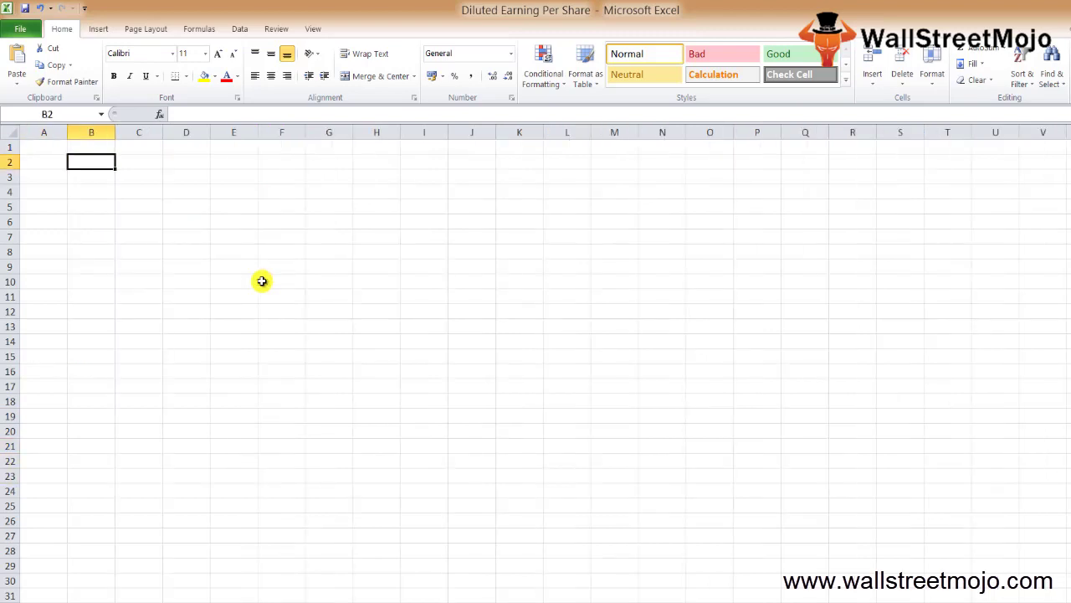
pyautogui.write('Explantion')
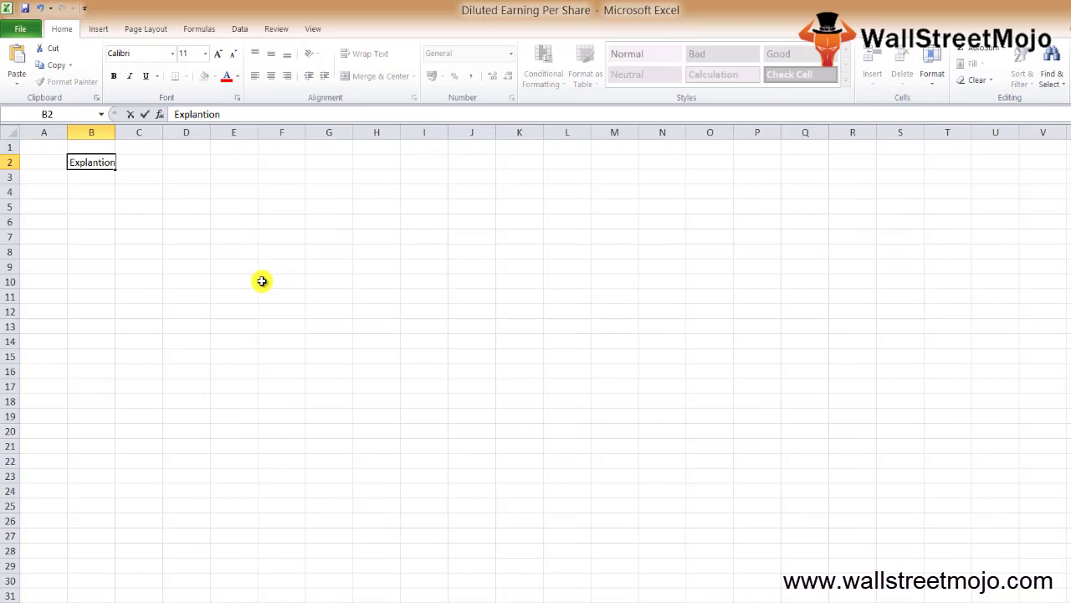
pyautogui.press('Return')
# Add the labels BEPS in B5 and DEPS in B6
pyautogui.press('Down')
pyautogui.press('Down')
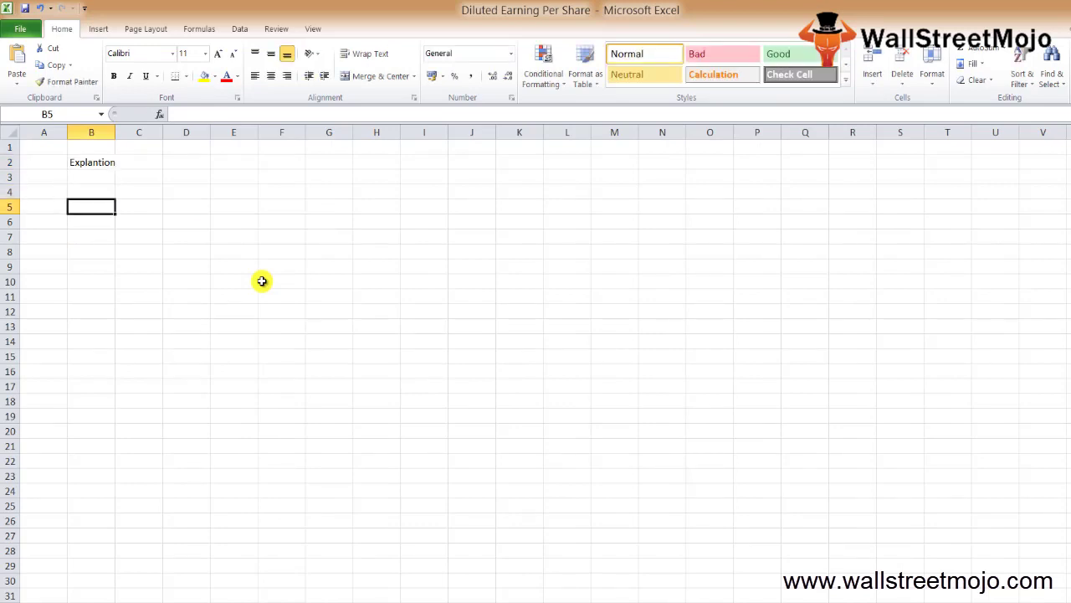
pyautogui.write('BEPS')
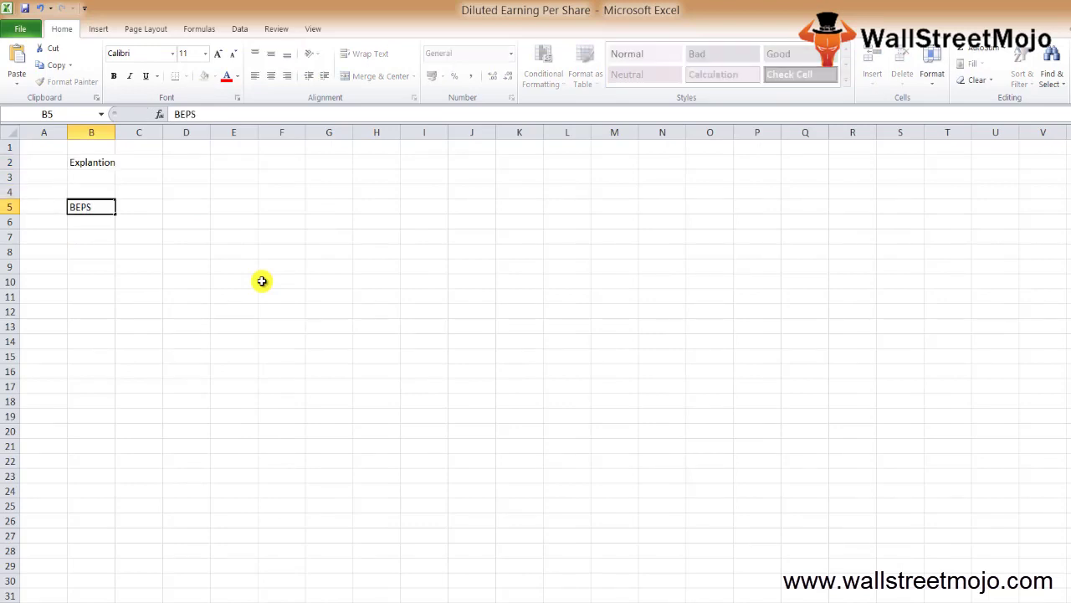
pyautogui.press('Up')
pyautogui.press('Down')
pyautogui.press('Down')
pyautogui.write('D')
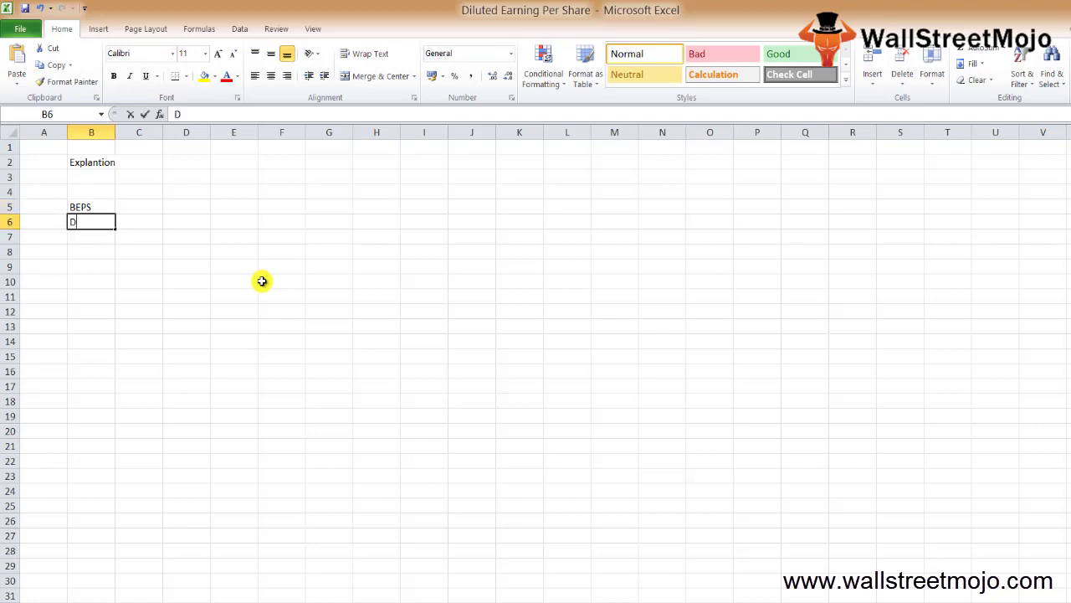
pyautogui.write('EPS')
pyautogui.press('Up')
pyautogui.press('Up')
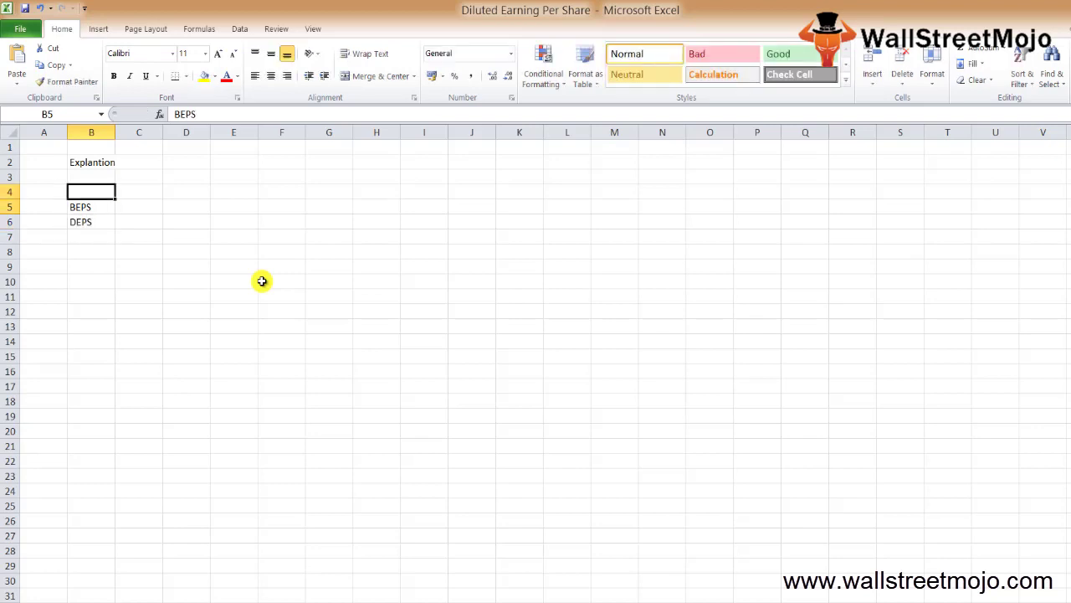
pyautogui.press('Down')
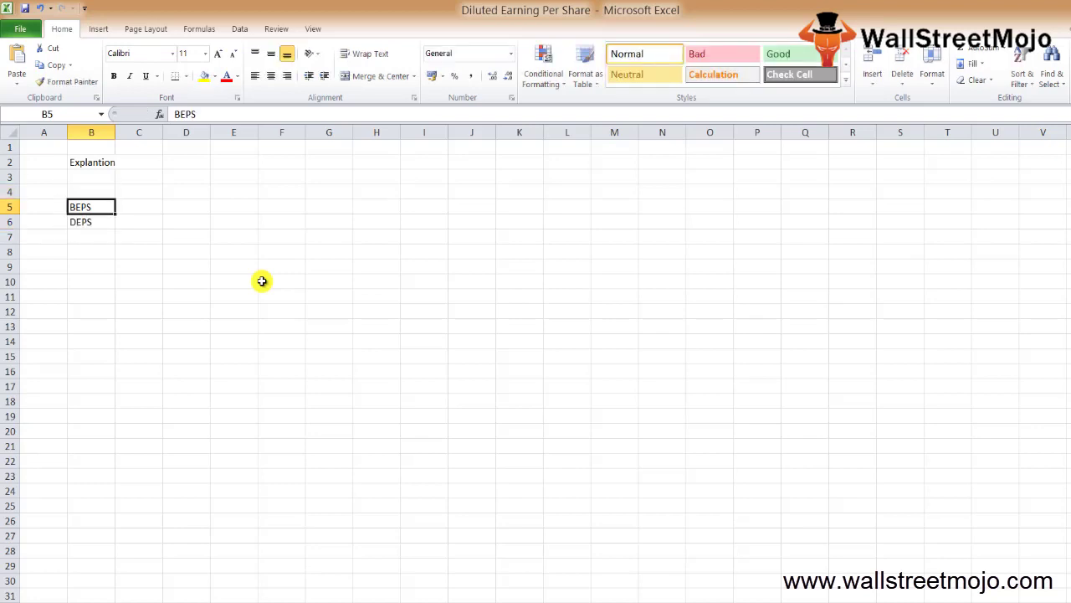
# Enter the example BEPS =100000/10000 in C5, giving 10
pyautogui.press('Right')
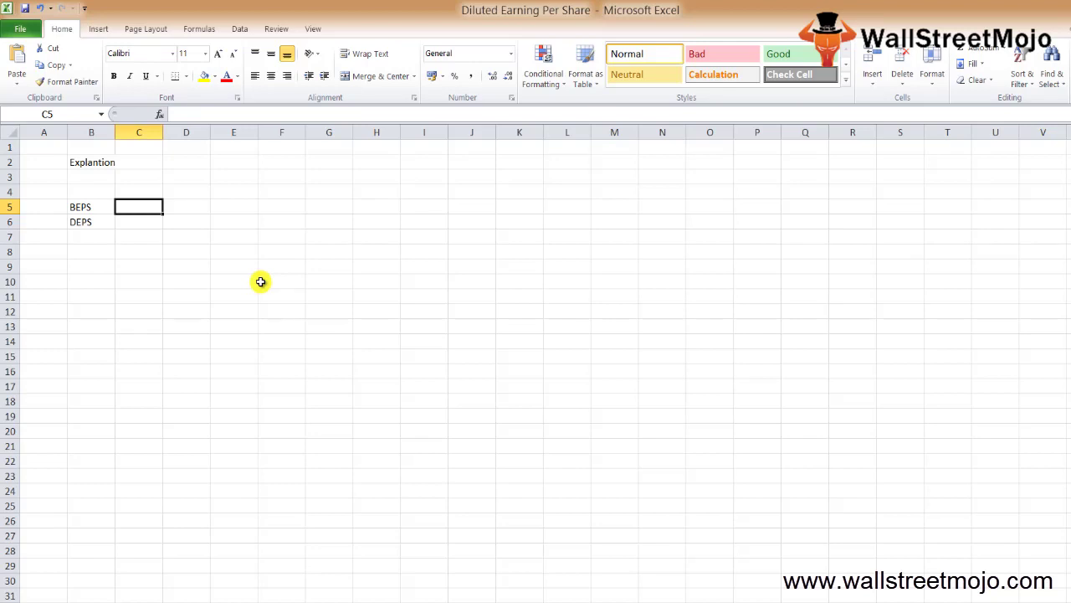
pyautogui.write('=100')
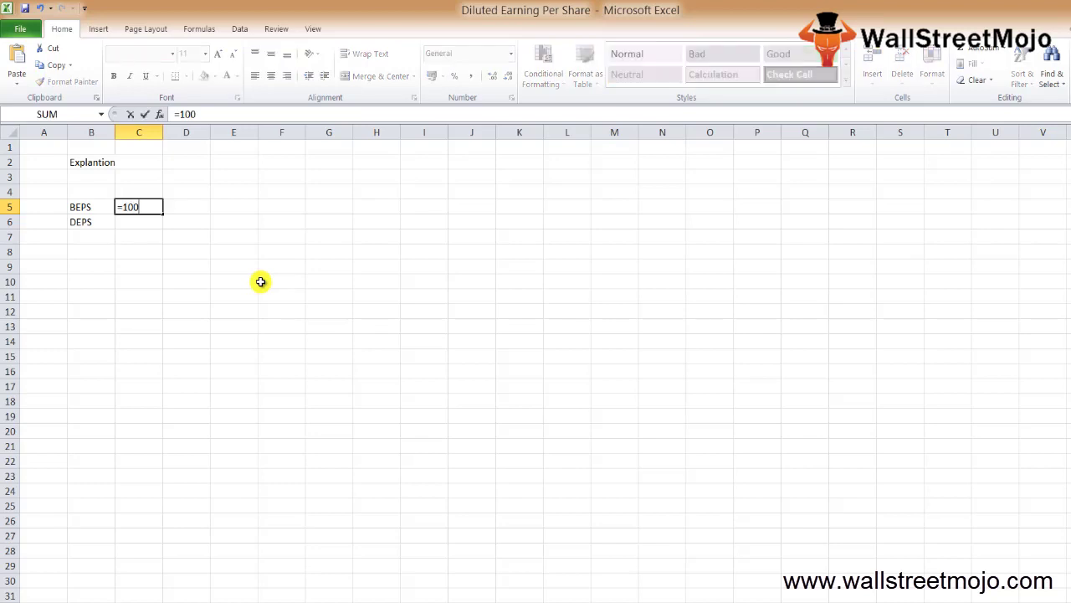
pyautogui.write('000')
pyautogui.write('/10')
pyautogui.write('0000')
pyautogui.press('BackSpace')
pyautogui.hotkey('ctrl', 'Return')
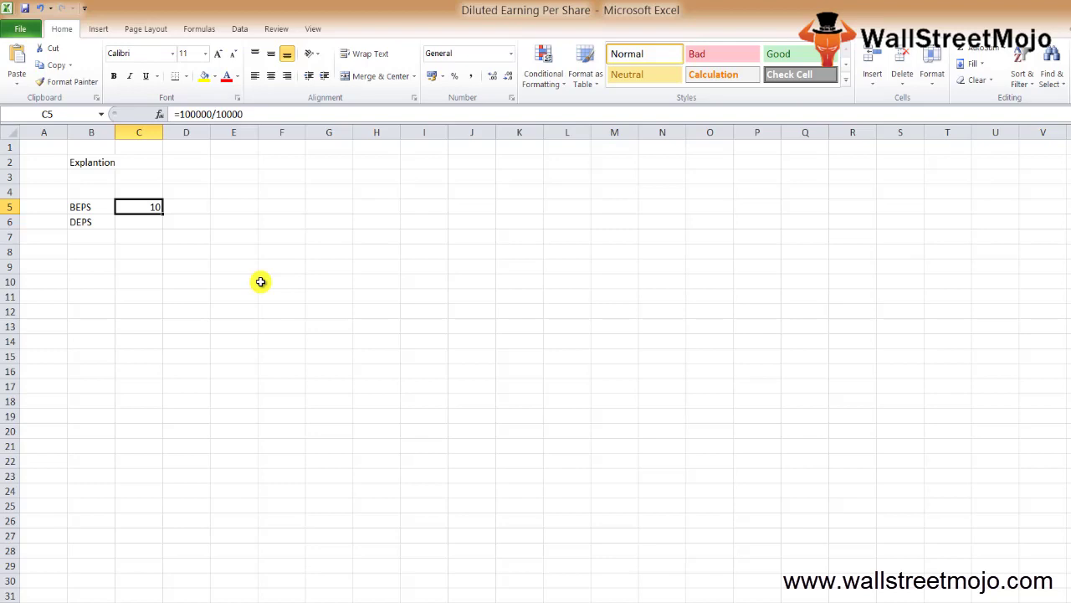
pyautogui.press('Down')
pyautogui.press('Up')
pyautogui.press('Down')
pyautogui.press('Down')
# Add the rule DEPS<BEPS in B8 with the result Dilutive in D8
pyautogui.press('Left')
pyautogui.press('Down')
pyautogui.write('DE')
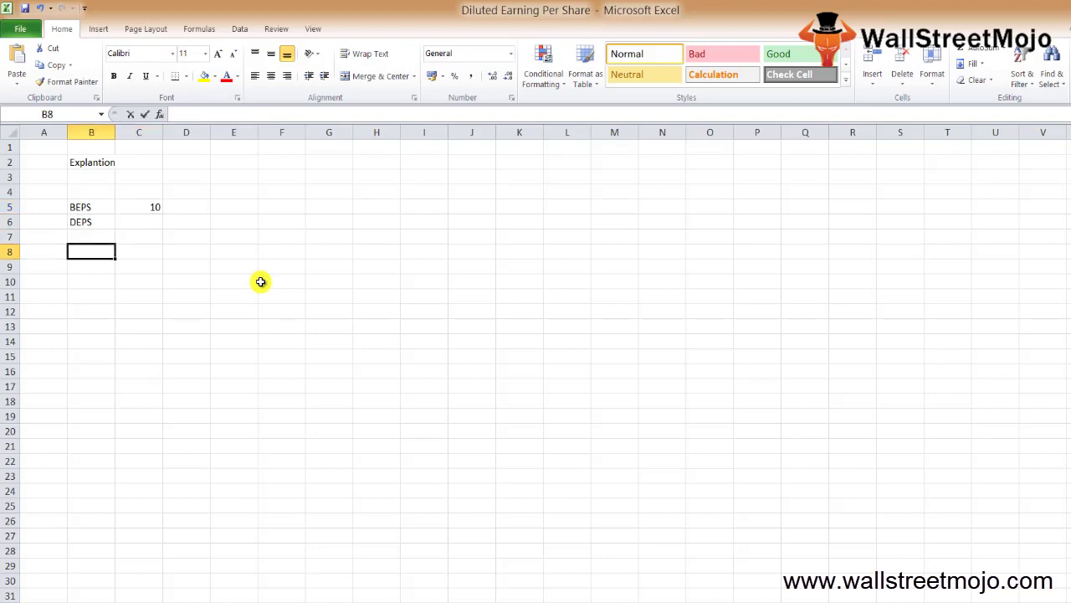
pyautogui.write('PS')
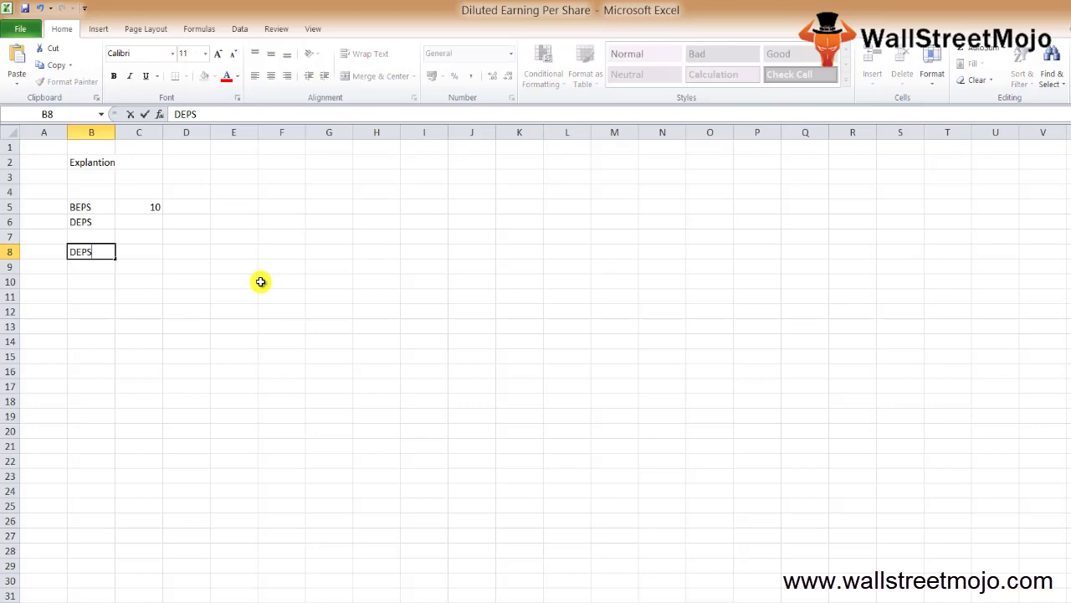
pyautogui.write('<')
pyautogui.write('BEPS')
pyautogui.press('Return')
pyautogui.press('Up')
pyautogui.press('Right')
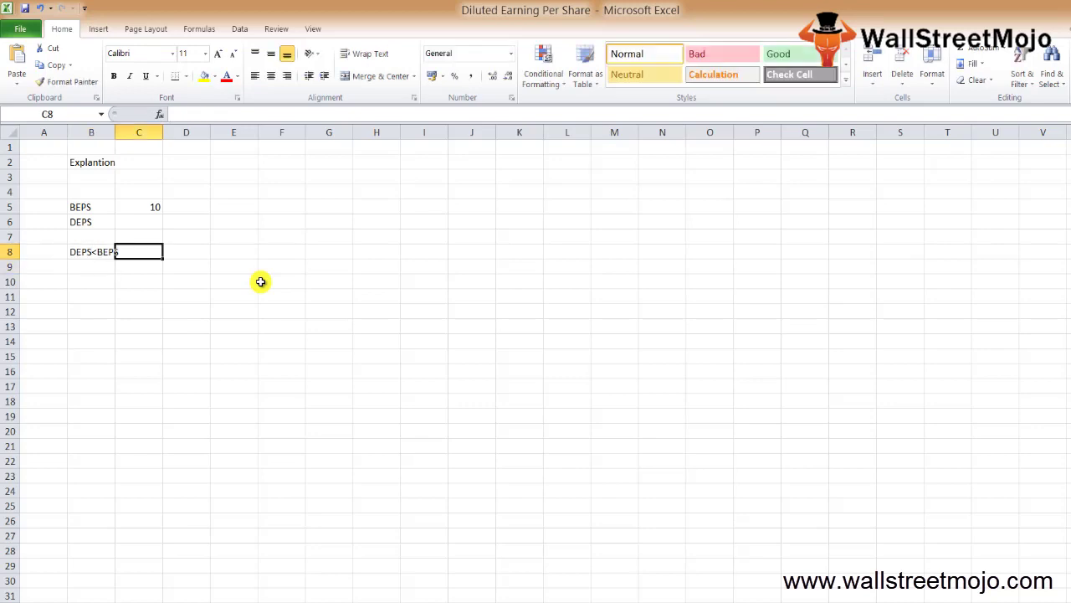
pyautogui.press('Right')
pyautogui.write('Dilu')
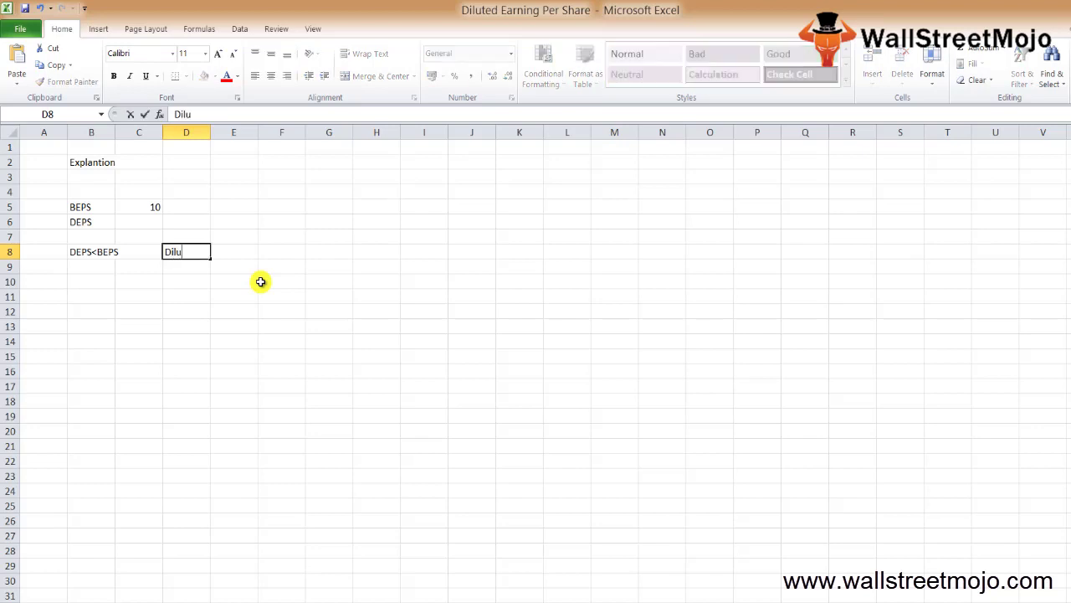
pyautogui.write('tiv')
pyautogui.write('e')
pyautogui.press('Return')
# Add the rule DEPS >BEPS in B9 with the result Antidilutive in D9
pyautogui.press('Left')
pyautogui.press('Left')
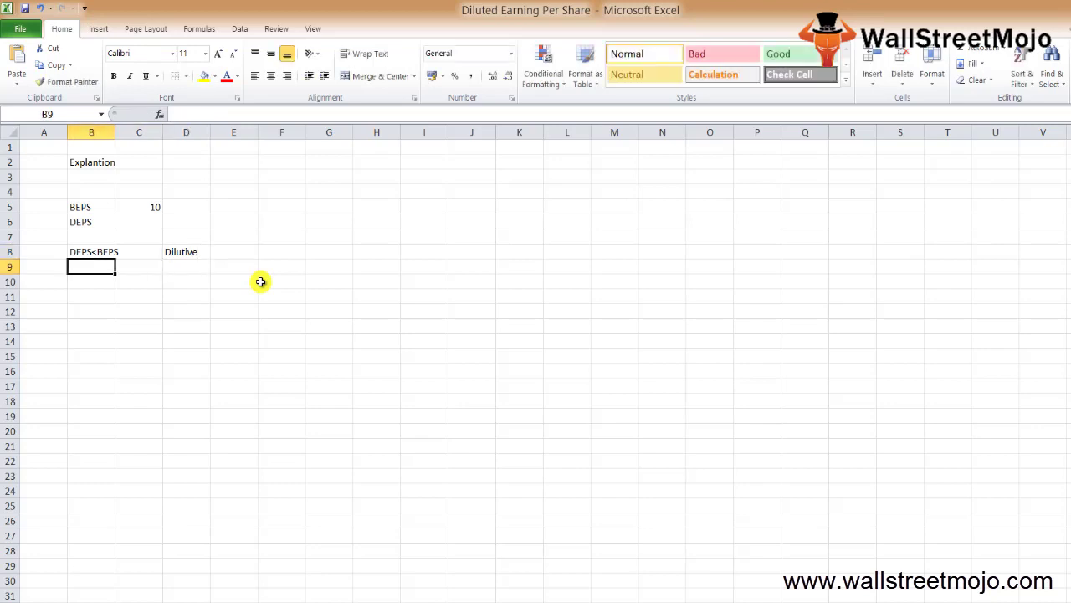
pyautogui.write('DEPS ')
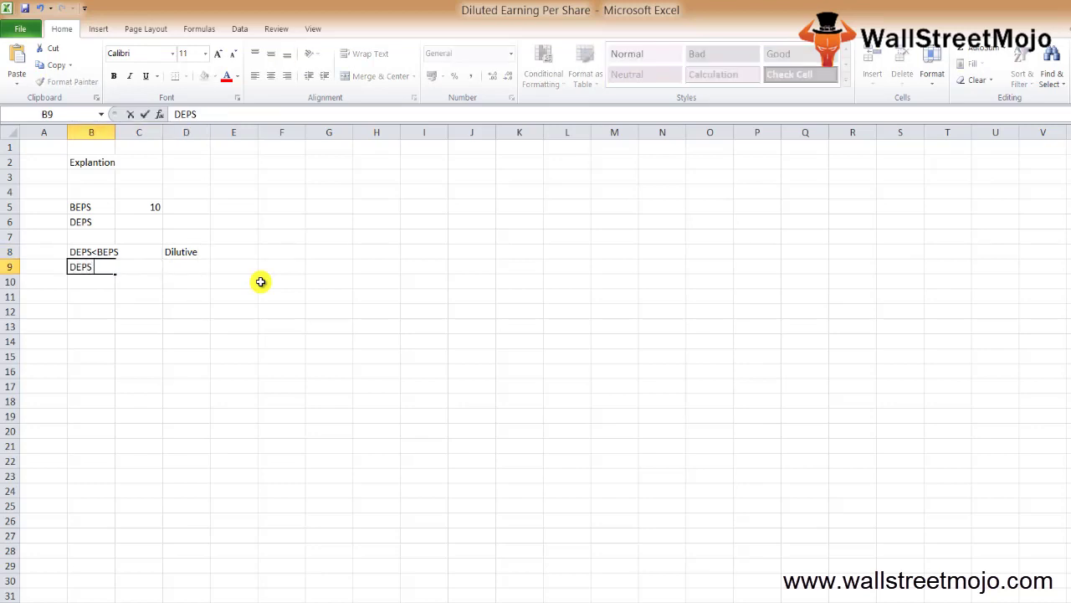
pyautogui.write('>BEPS')
pyautogui.press('Return')
pyautogui.press('Up')
pyautogui.press('Right')
pyautogui.press('Right')
pyautogui.write('A')
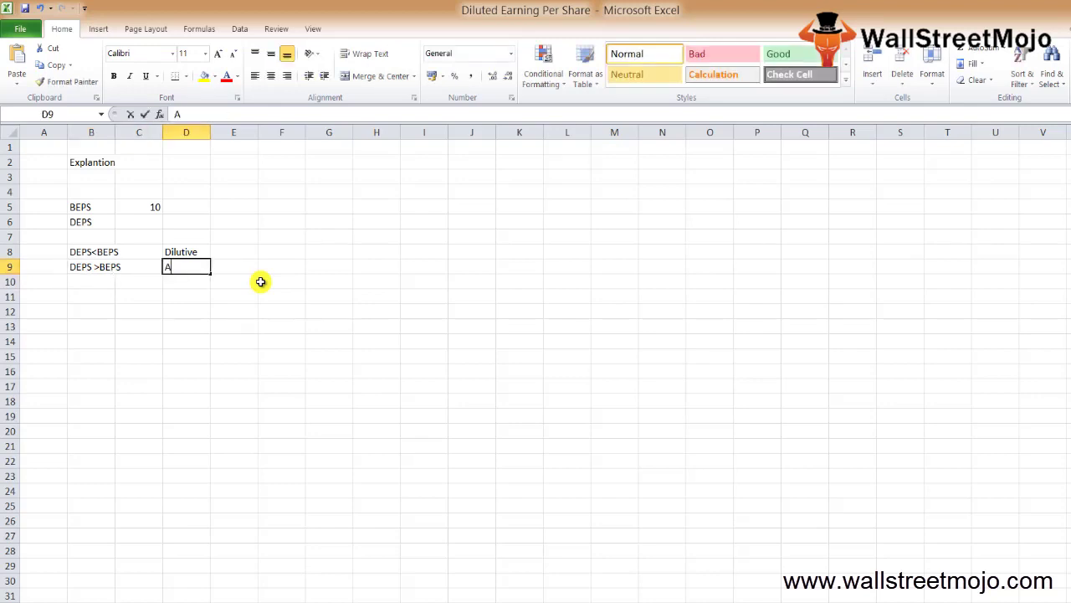
pyautogui.write('ntidu')
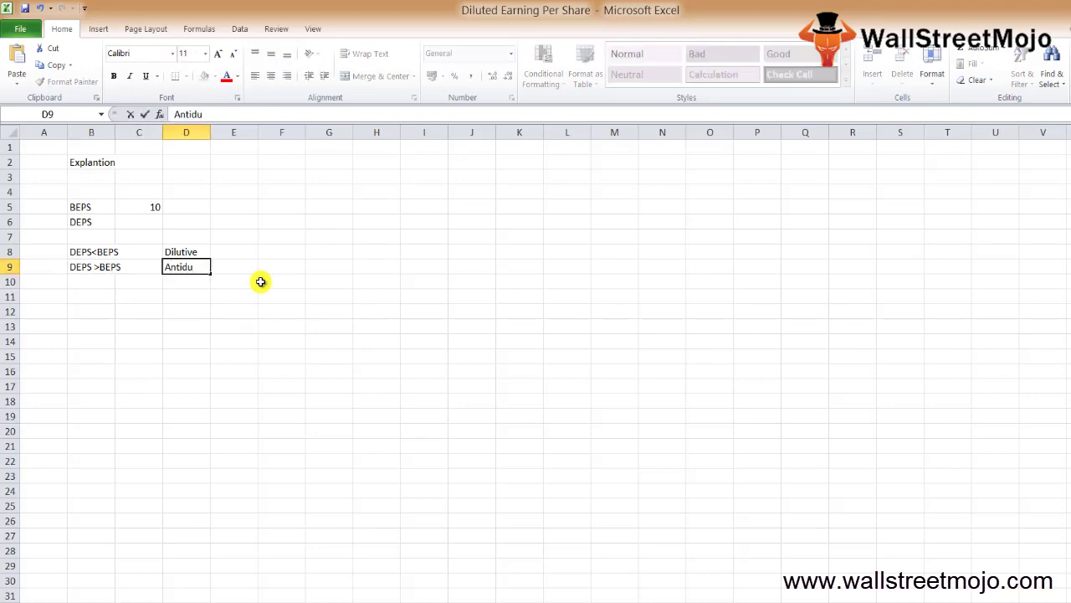
pyautogui.press('BackSpace')
pyautogui.write('iluti')
pyautogui.write('ve')
pyautogui.press('Return')
pyautogui.press('Left')
pyautogui.press('Left')
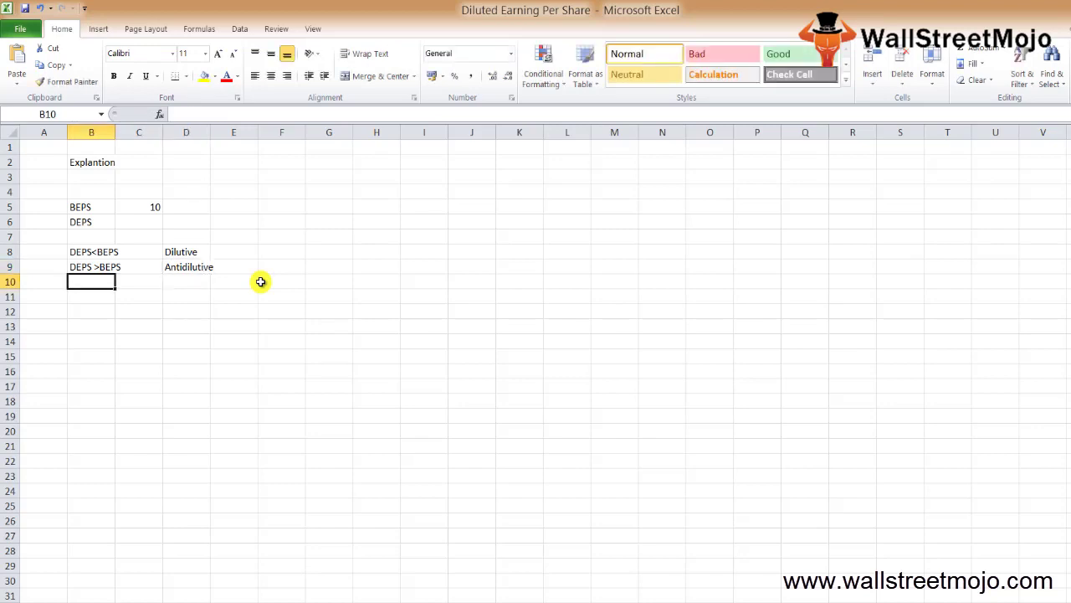
# Add the Use heading, with FS and Notes to accounts beside it
pyautogui.press('Down')
pyautogui.press('Down')
pyautogui.press('Down')
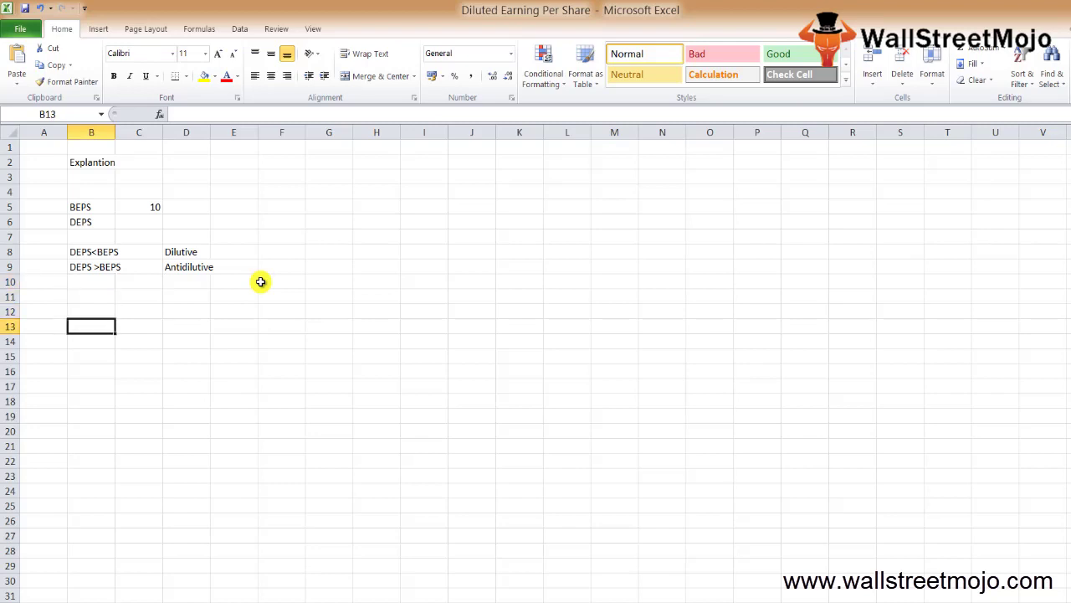
pyautogui.write('Use')
pyautogui.press('Return')
pyautogui.press('Down')
pyautogui.press('Down')
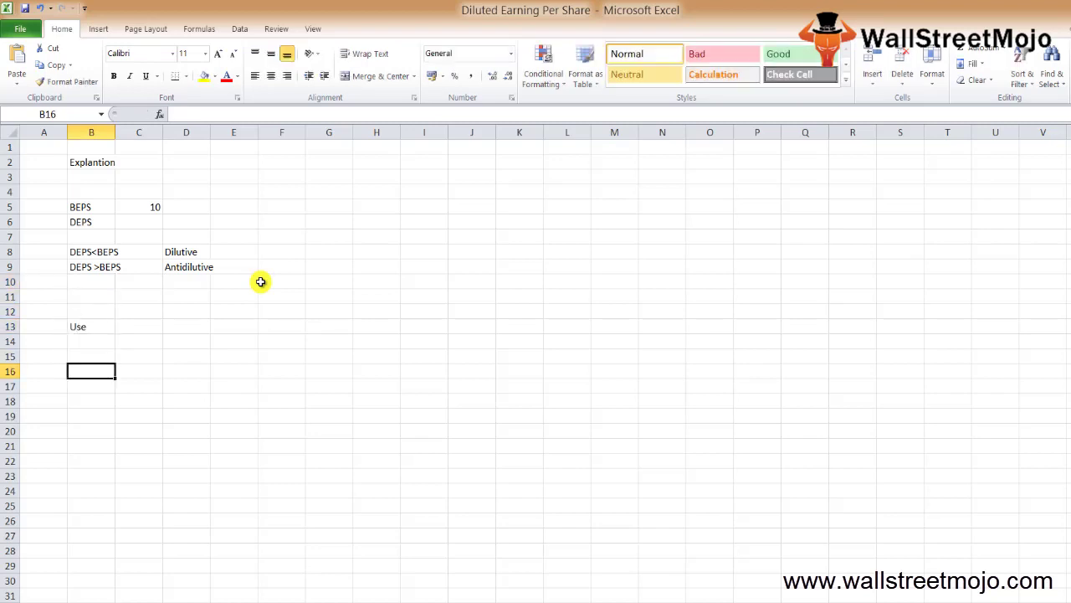
pyautogui.write('F')
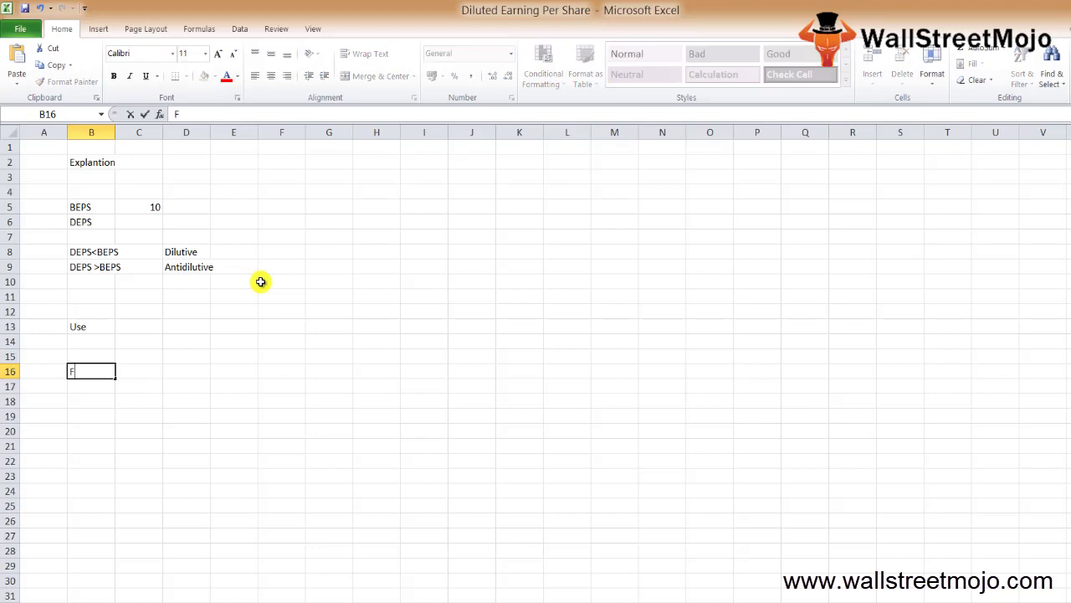
pyautogui.write('s')
pyautogui.press('BackSpace')
pyautogui.write('S')
pyautogui.press('Return')
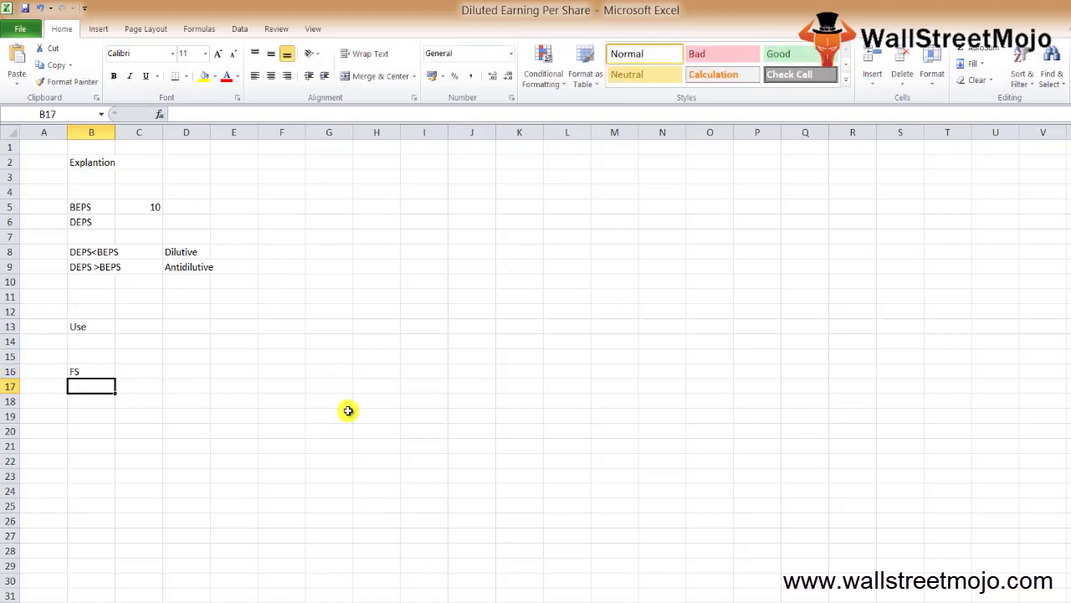
pyautogui.press('Up')
pyautogui.press('Right')
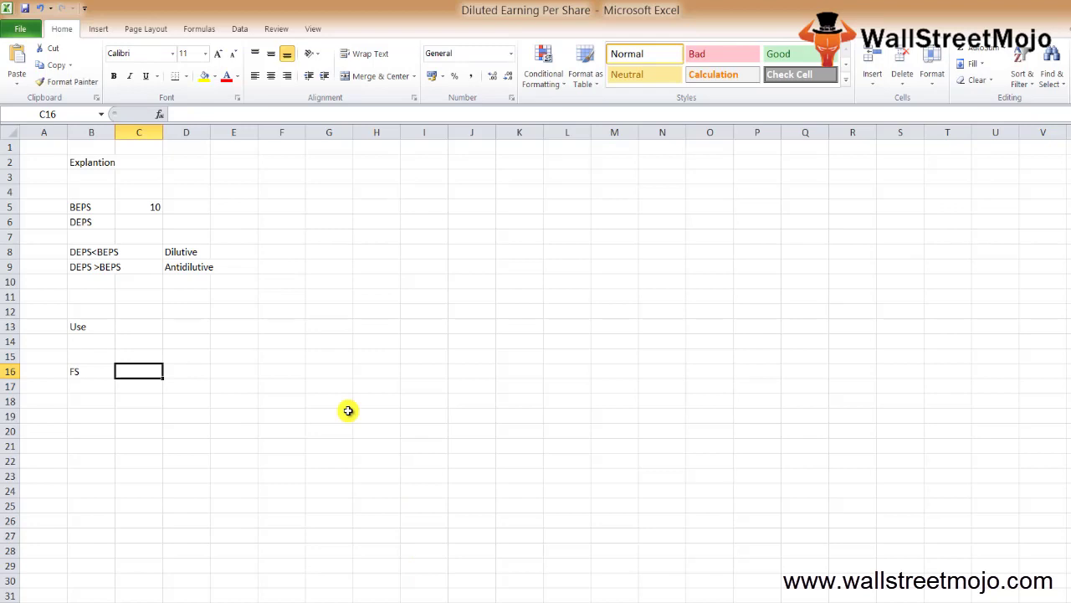
pyautogui.write('Notes to a')
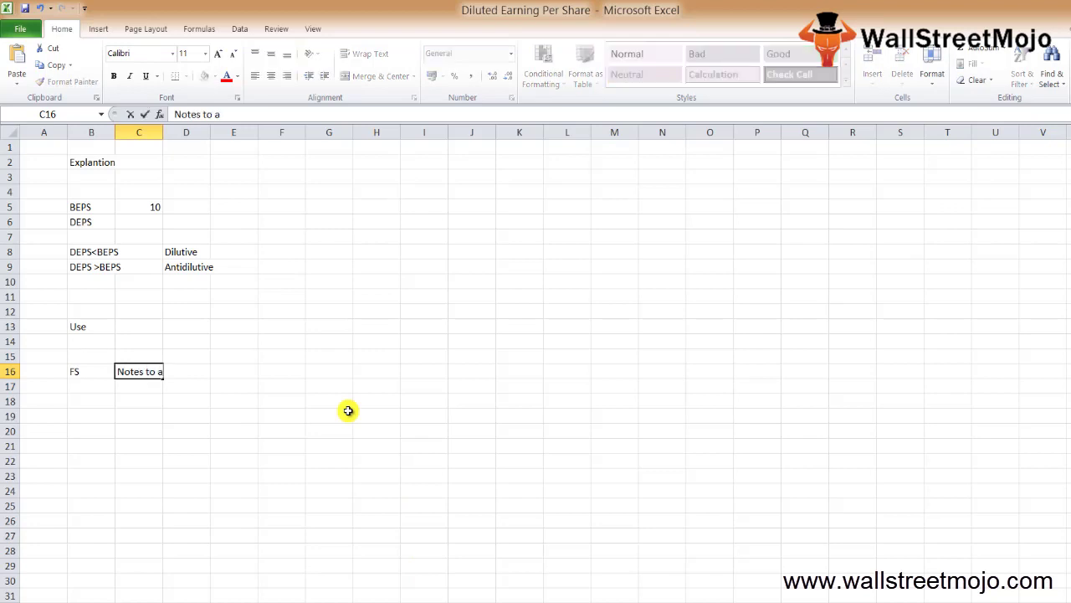
pyautogui.write('ccount')
pyautogui.write('s')
pyautogui.press('Return')
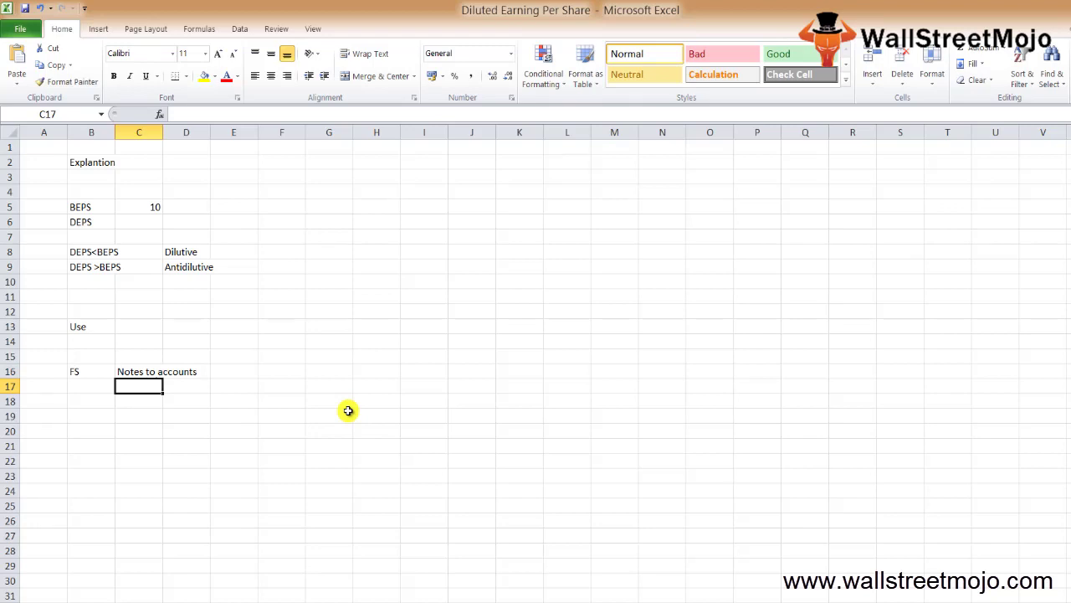
# List Both EPS and DEPS in C19 and C20
pyautogui.press('Down')
pyautogui.press('Down')
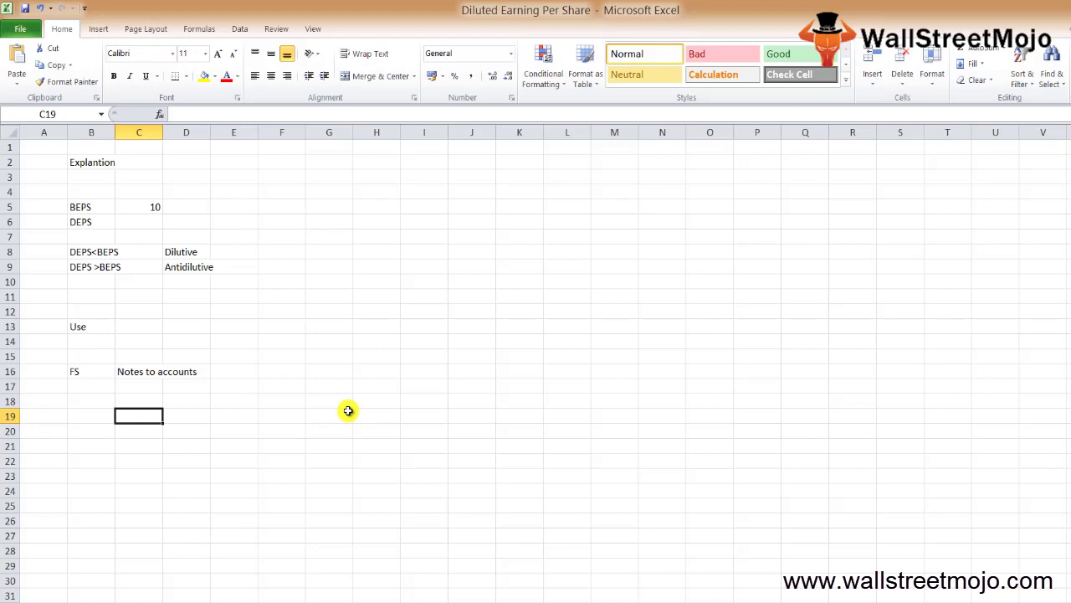
pyautogui.write('Bo')
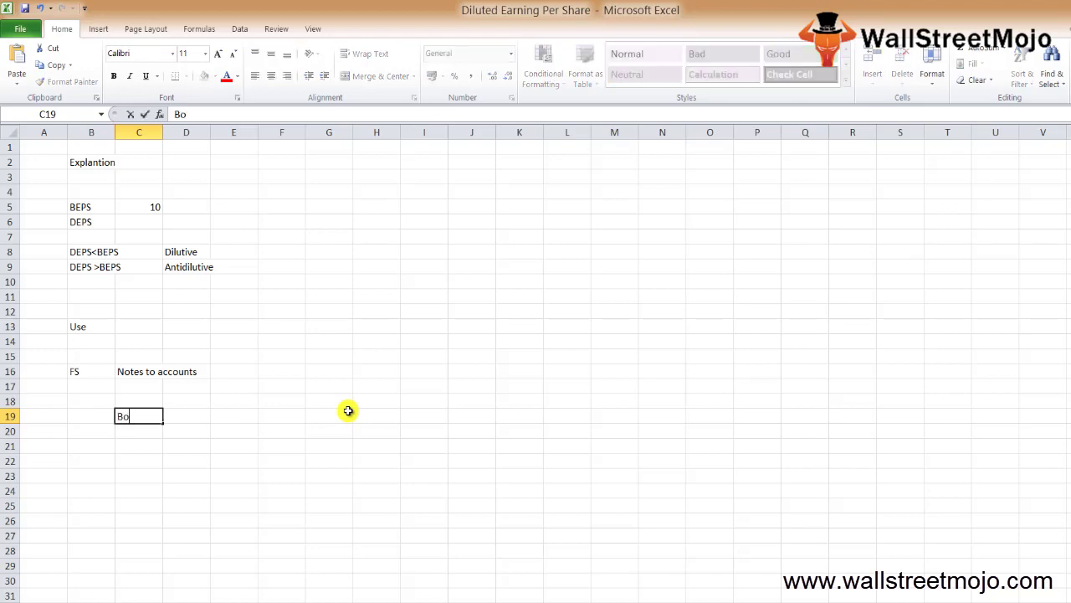
pyautogui.write('th EPS')
pyautogui.press('Return')
pyautogui.write('D')
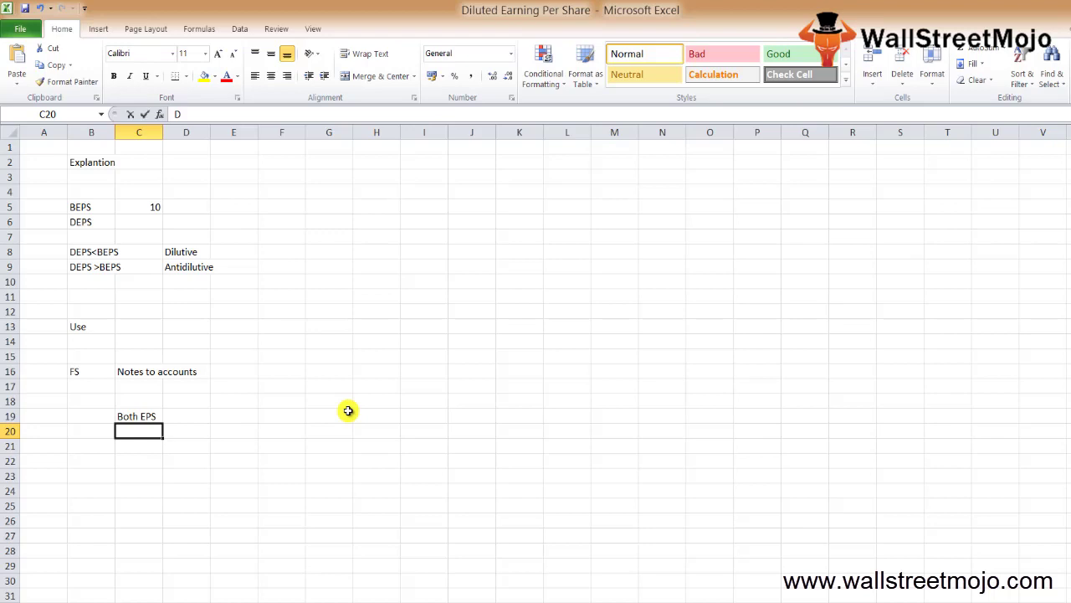
pyautogui.write('EPS')
pyautogui.press('Return')
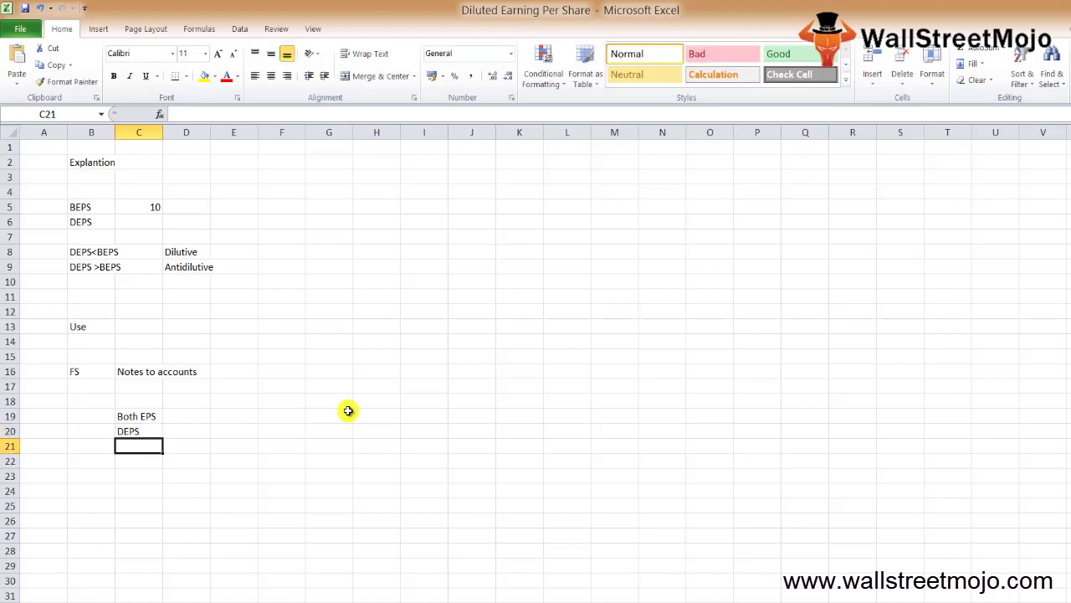
pyautogui.press('Up')
pyautogui.press('Down')
pyautogui.press('Down')
pyautogui.press('Up')
pyautogui.press('Up')
pyautogui.press('Up')
pyautogui.press('Up')
pyautogui.press('Up')
pyautogui.press('Up')
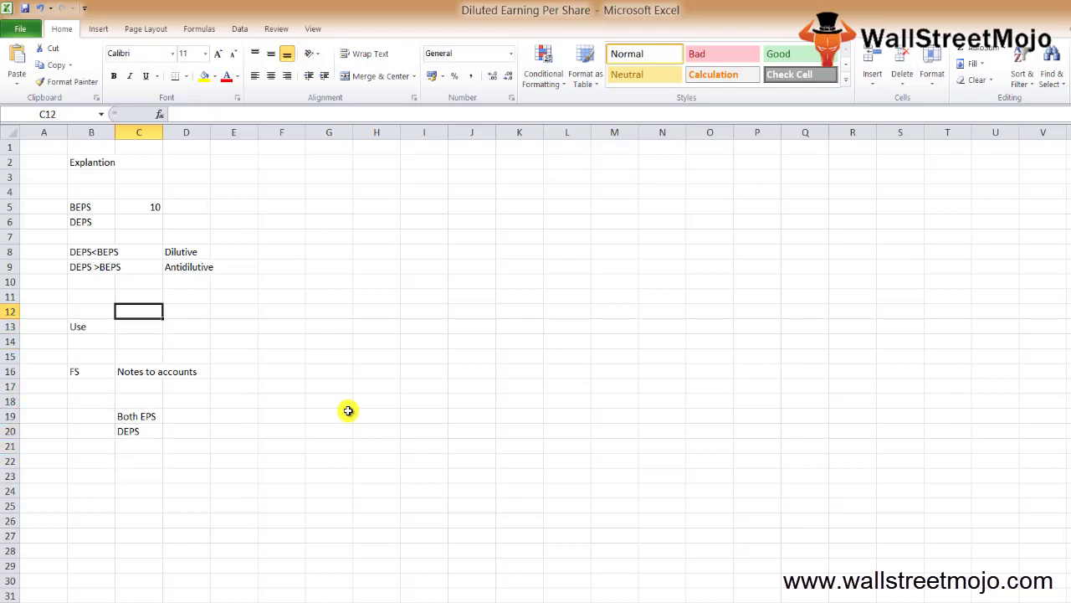
# Switch to the Good Inc sheet and review the dilutive input values in C6 to C10
pyautogui.press('Down')
pyautogui.press('Down')
pyautogui.hotkey('ctrl', 'pageup')
pyautogui.press('Up')
pyautogui.press('Up')
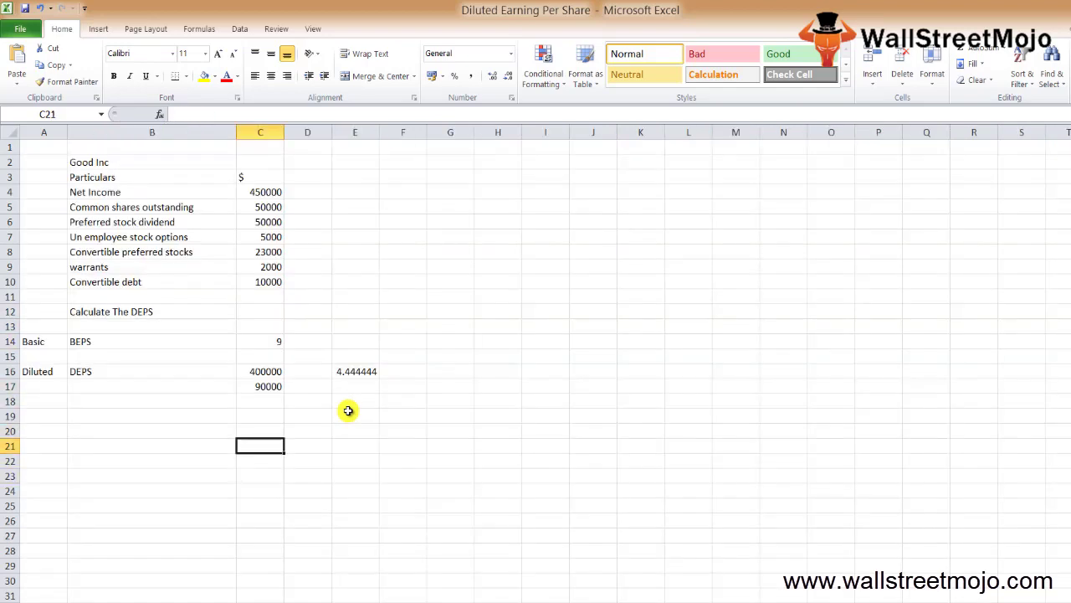
pyautogui.press('Up')
pyautogui.press('Up')
pyautogui.press('Up')
pyautogui.press('Up')
pyautogui.press('Up')
pyautogui.hotkey('shift', 'Down')
pyautogui.hotkey('shift', 'Down')
pyautogui.hotkey('shift', 'Down')
pyautogui.press('Down')
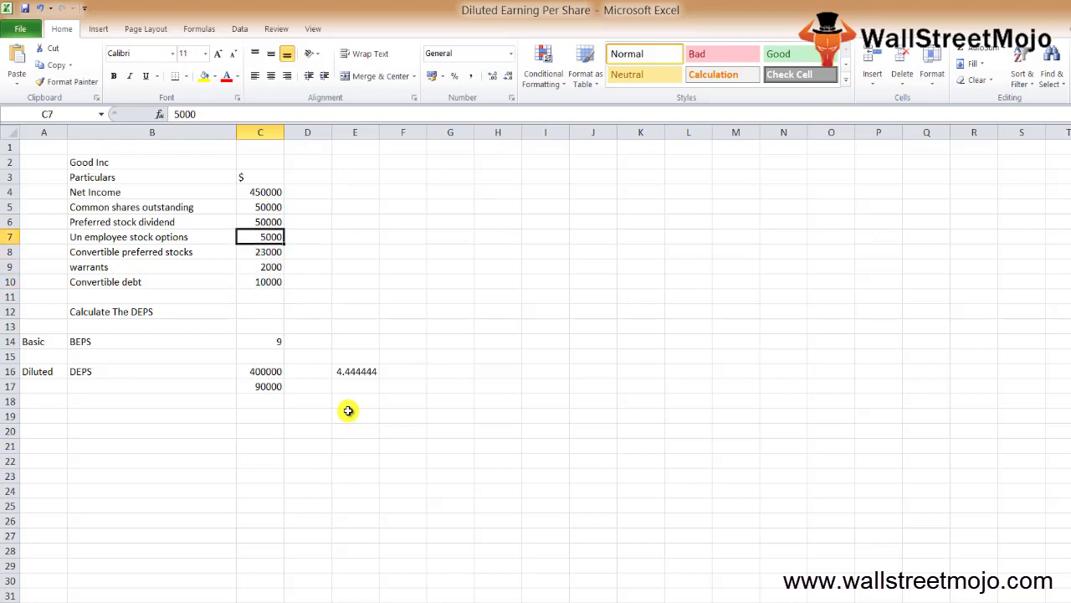
pyautogui.press('Down')
pyautogui.press('Down')
pyautogui.press('Down')
pyautogui.press('Down')
pyautogui.press('Down')
pyautogui.press('Down')
pyautogui.press('Down')
pyautogui.press('Left')
pyautogui.press('Down')
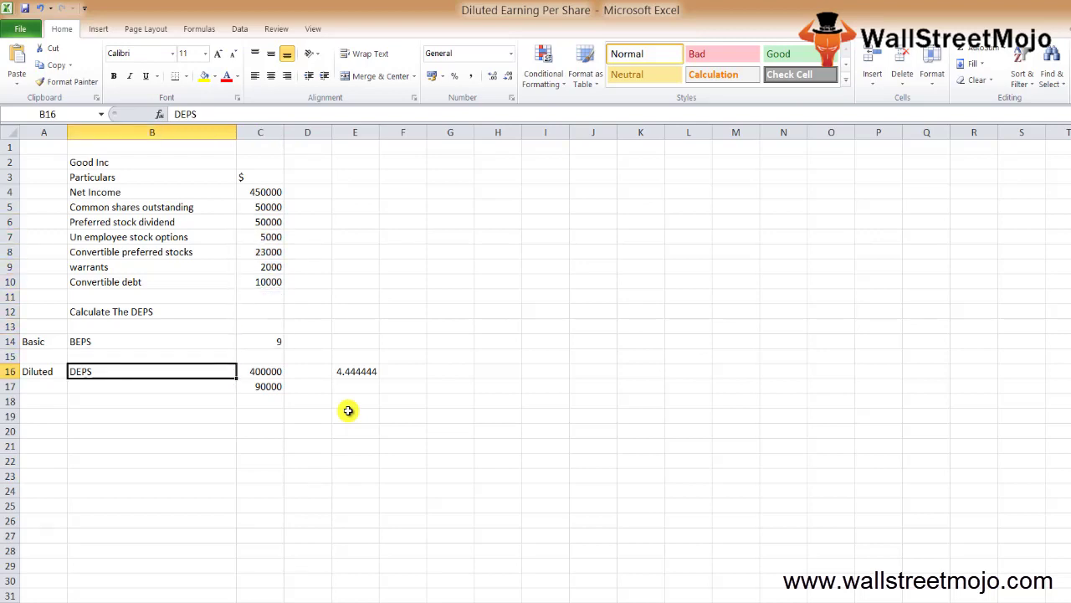
# Highlight the DEPS calculation rows, then return to the BEPS row
pyautogui.hotkey('shift', 'Right')
pyautogui.hotkey('shift', 'Down')
pyautogui.hotkey('shift', 'Right')
pyautogui.hotkey('shift', 'Right')
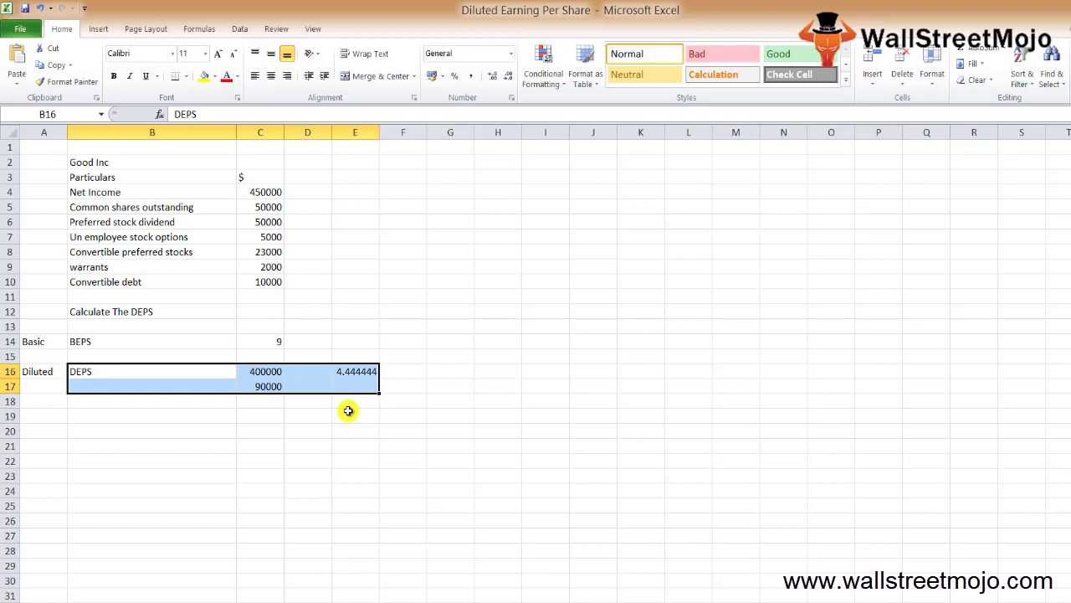
pyautogui.press('Up')
pyautogui.press('Up')
pyautogui.press('Down')
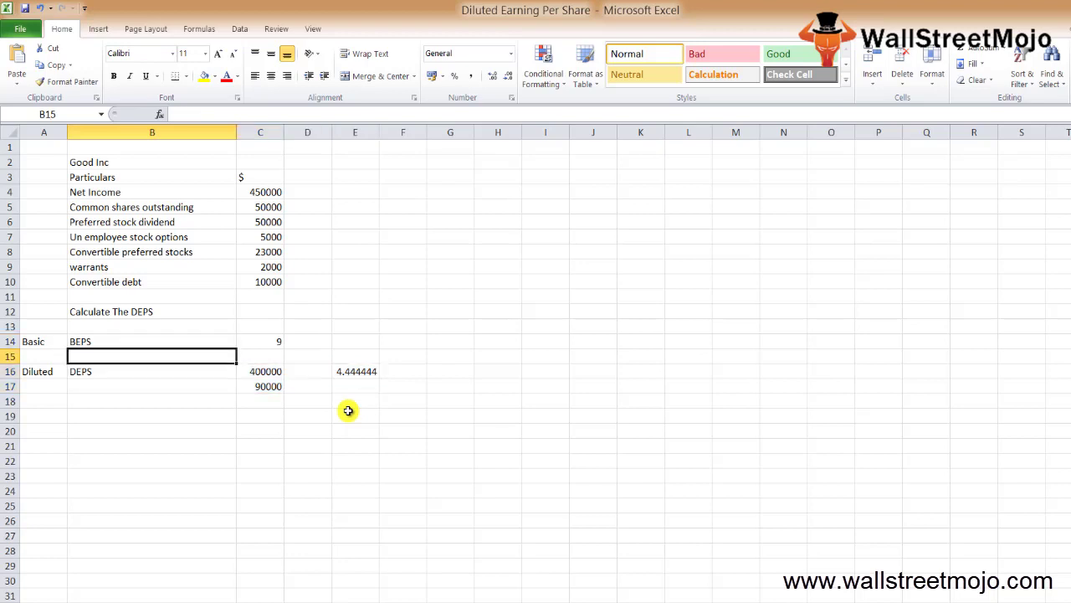
pyautogui.press('Up')
# Highlight the preferred dividend through convertible rows and the common shares outstanding row
pyautogui.press('Up')
pyautogui.press('Up')
pyautogui.press('Up')
pyautogui.press('Up')
pyautogui.press('Up')
pyautogui.press('Up')
pyautogui.hotkey('shift', 'space')
pyautogui.hotkey('shift', 'Down')
pyautogui.hotkey('shift', 'Down')
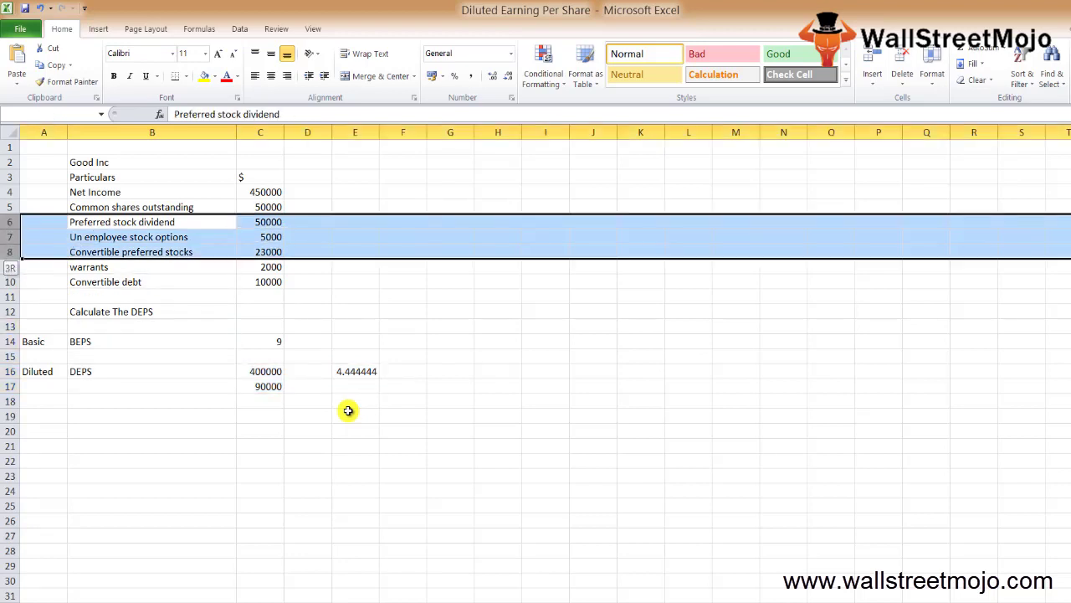
pyautogui.hotkey('shift', 'Down')
pyautogui.hotkey('shift', 'Down')
pyautogui.hotkey('shift', 'Down')
pyautogui.press('Up')
pyautogui.press('Down')
pyautogui.press('Up')
pyautogui.hotkey('shift', 'space')
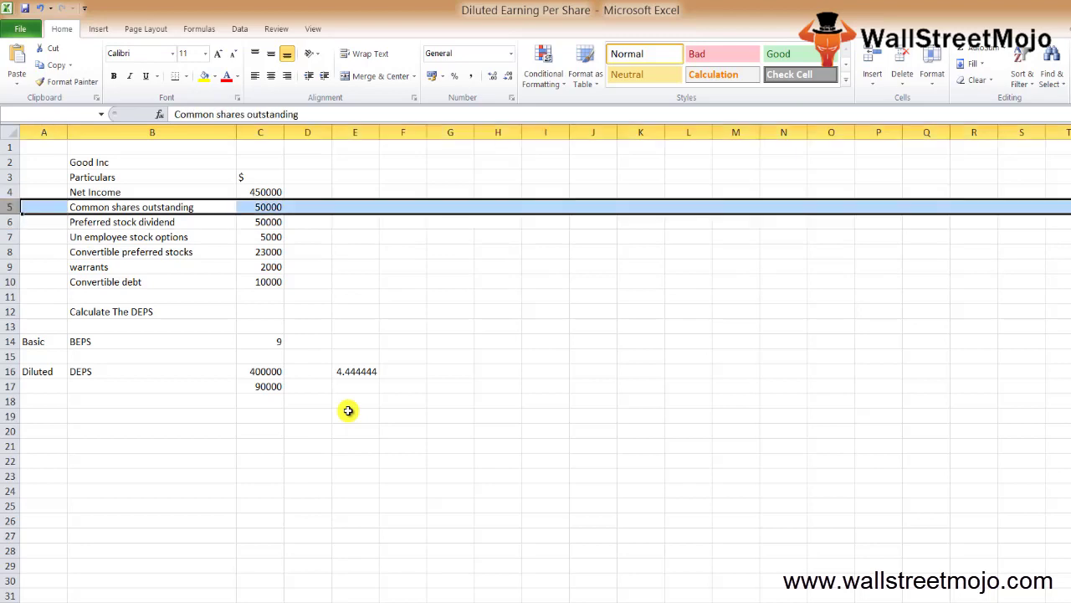
# Inspect the diluted share total in C17, adjusted net income in C16, and DEPS formula in E16
pyautogui.press('Down')
pyautogui.press('Down')
pyautogui.press('Down')
pyautogui.press('Down')
pyautogui.press('Down')
pyautogui.press('Down')
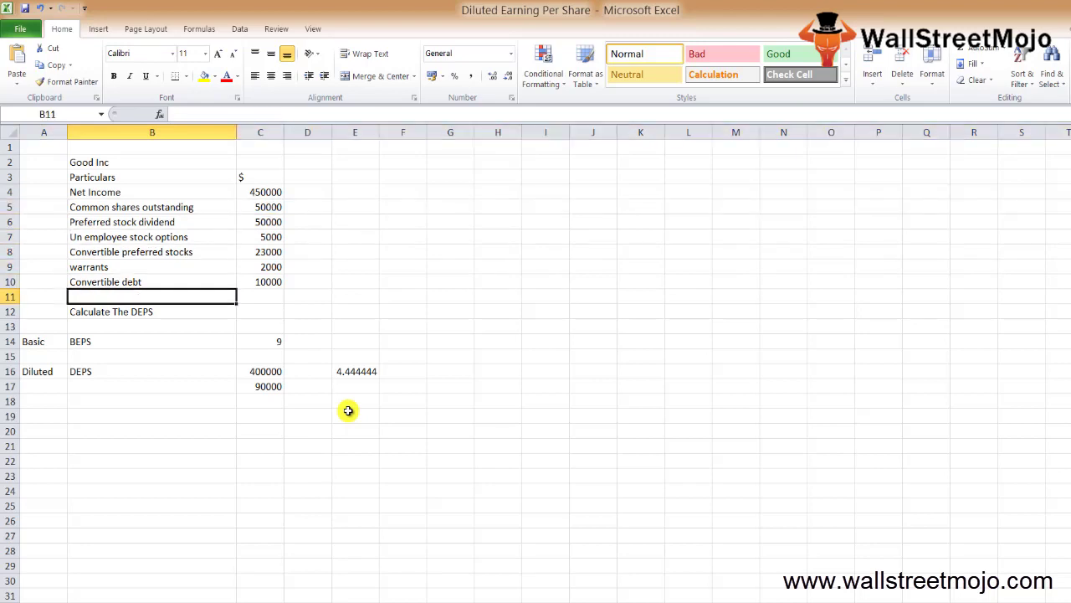
pyautogui.press('Down')
pyautogui.press('Down')
pyautogui.press('Down')
pyautogui.press('Down')
pyautogui.press('Down')
pyautogui.press('Down')
pyautogui.press('Right')
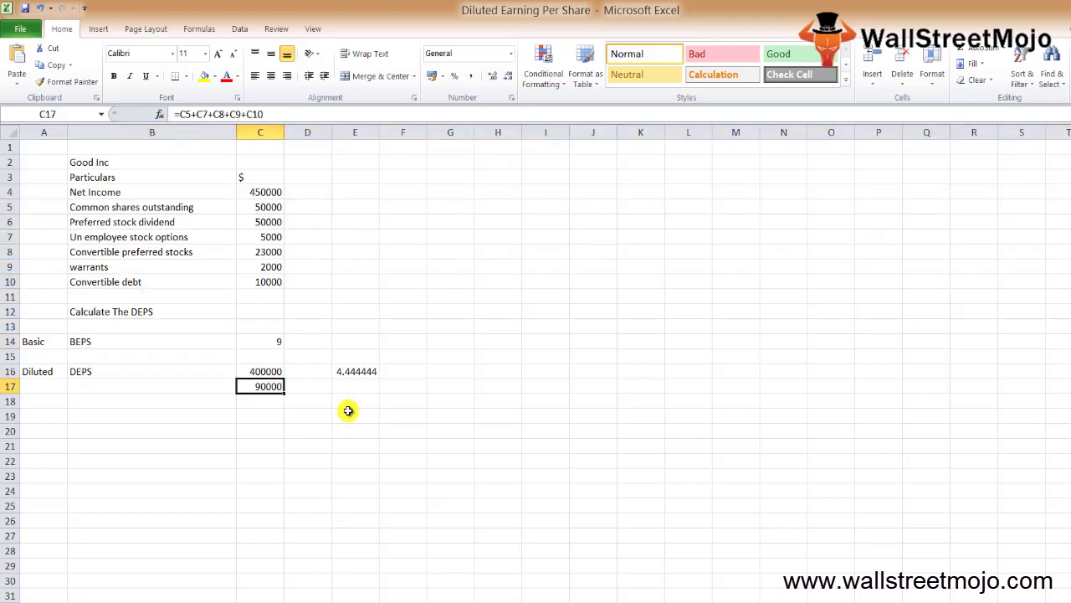
pyautogui.press('Up')
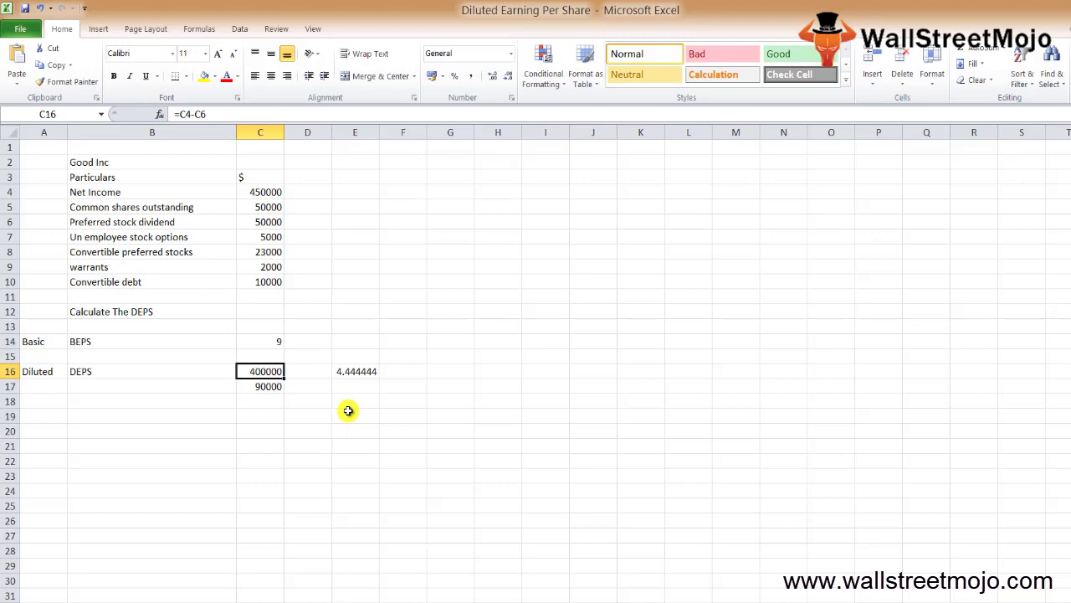
pyautogui.press('Right')
pyautogui.press('Right')
# Compare the BEPS result of 9 with the DEPS result of 4.444444
pyautogui.press('Left')
pyautogui.press('Left')
pyautogui.press('Up')
pyautogui.press('Up')
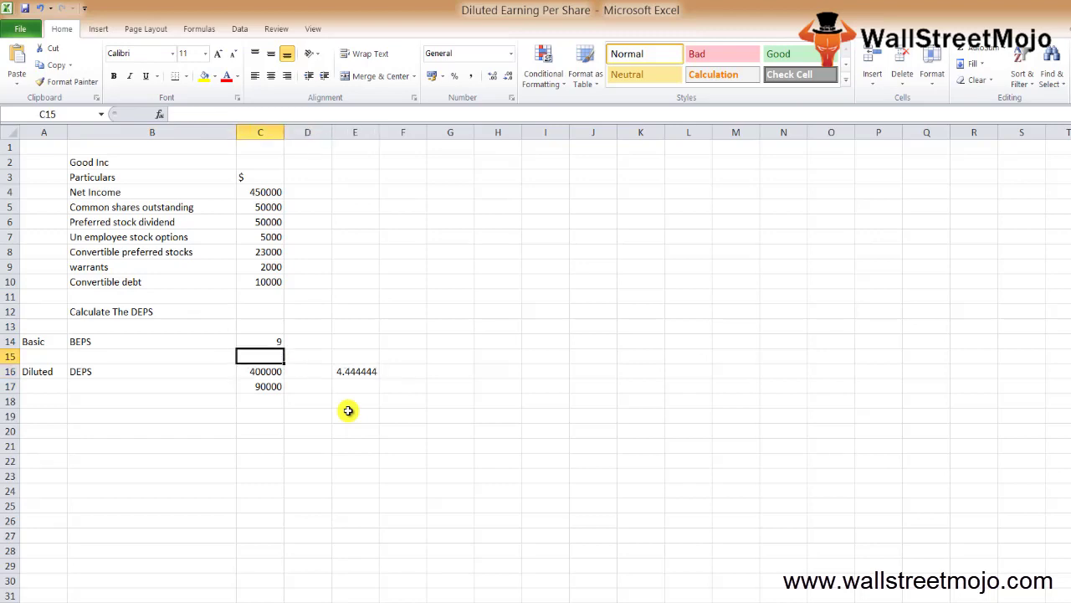
pyautogui.hotkey('shift', 'Right')
pyautogui.hotkey('shift', 'Right')
pyautogui.hotkey('shift', 'Down')
pyautogui.hotkey('shift', 'Down')
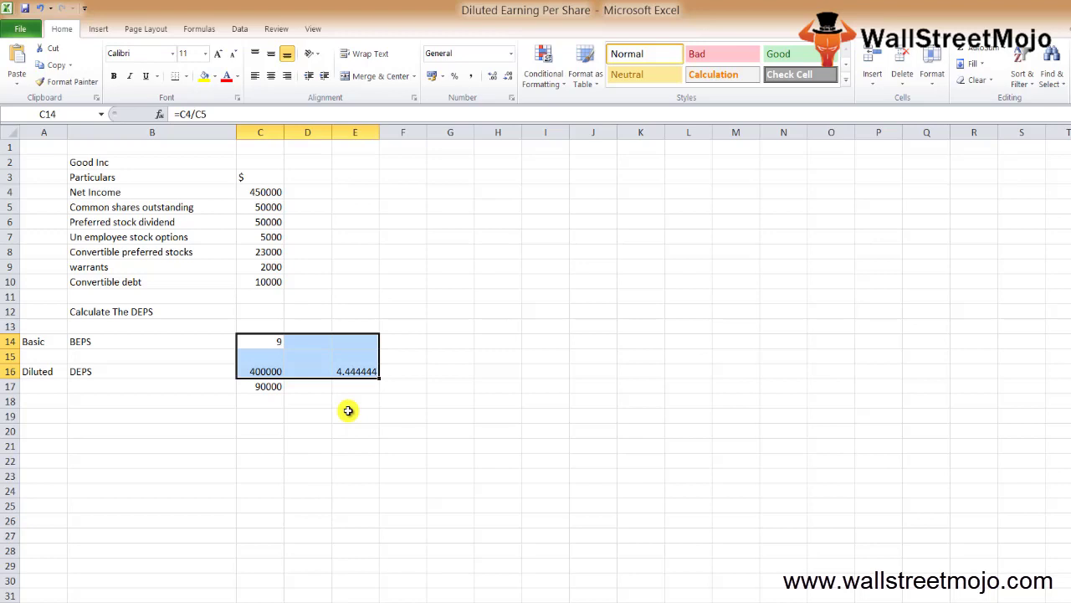
pyautogui.hotkey('shift', 'Left')
pyautogui.hotkey('shift', 'Left')
pyautogui.hotkey('shift', 'Up')
pyautogui.hotkey('shift', 'Up')
pyautogui.press('Down')
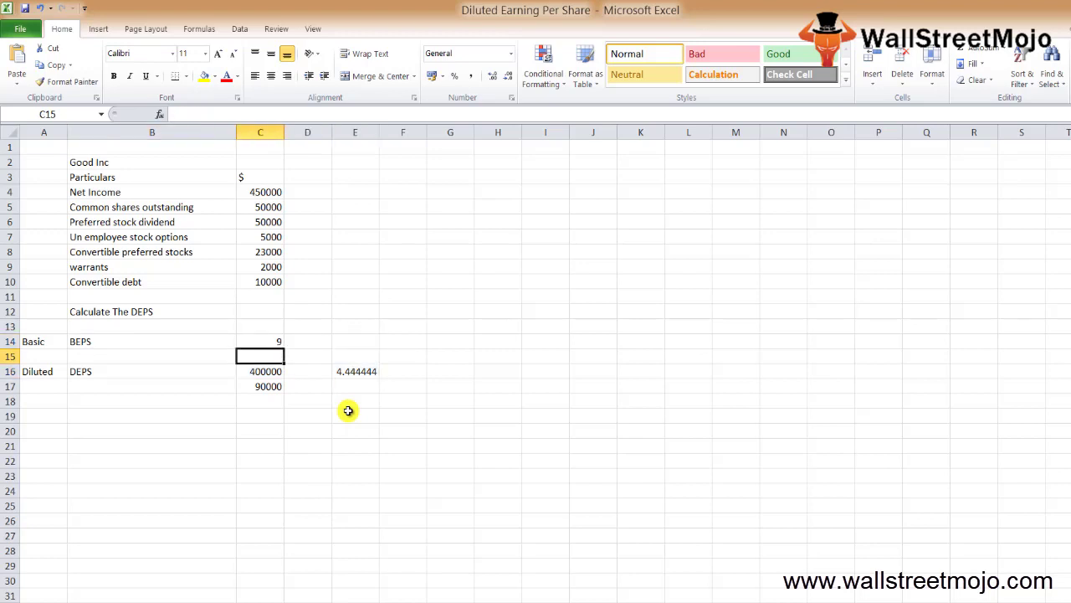
pyautogui.press('Down')
pyautogui.press('Down')
pyautogui.press('Right')
pyautogui.press('Up')
pyautogui.press('Right')
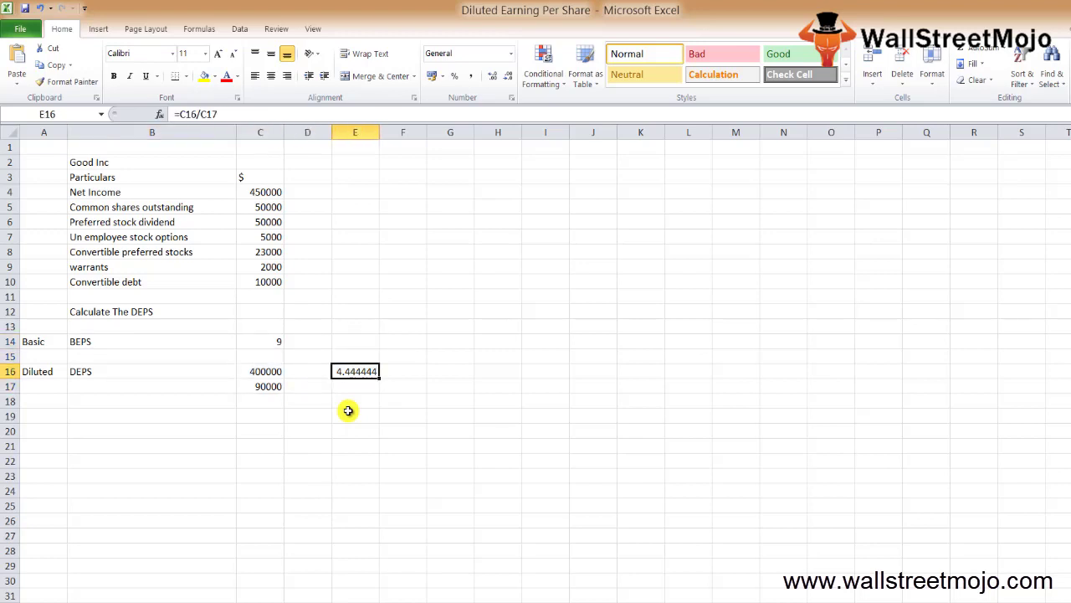